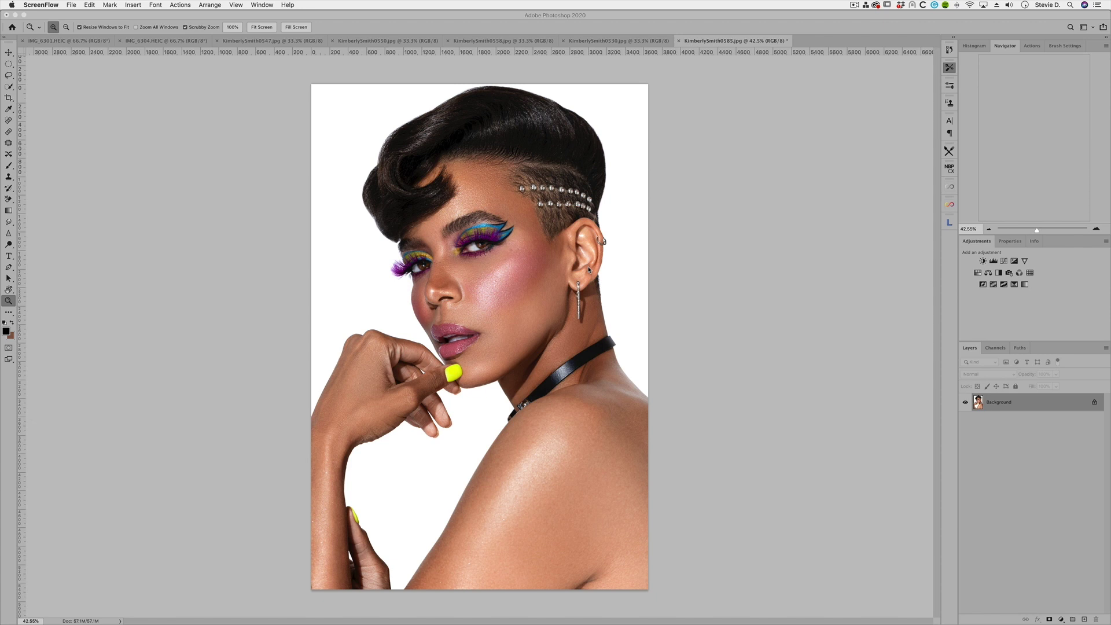
Open the IMG_6301.HEIC studio photo, add an empty layer above the Background and activate the Brush tool.
click(49, 42)
click(48, 42)
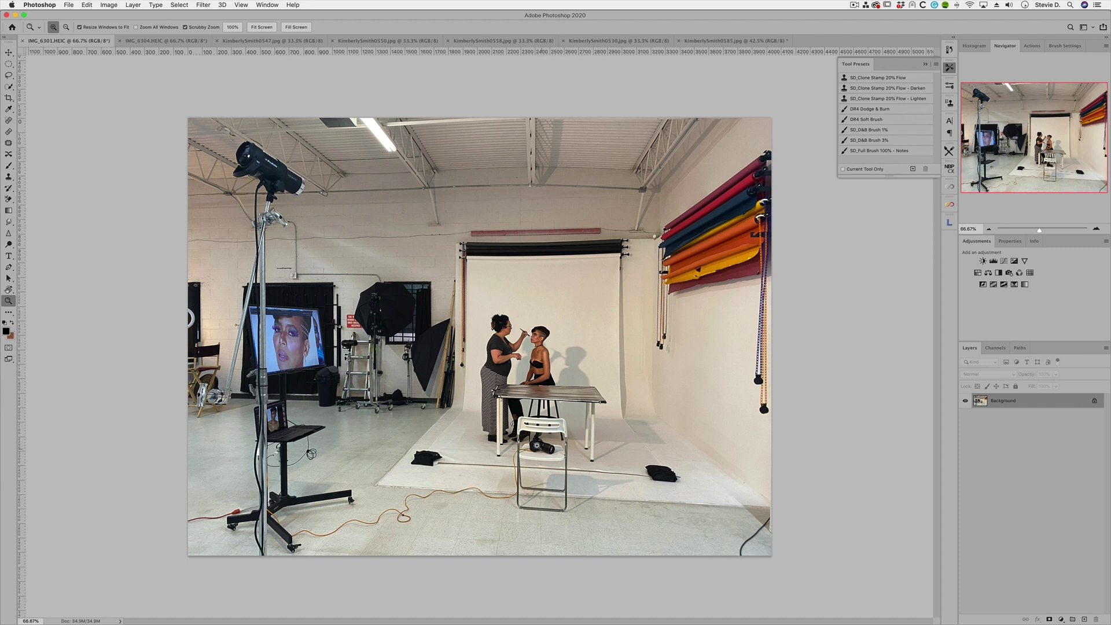
click(1084, 619)
key(b)
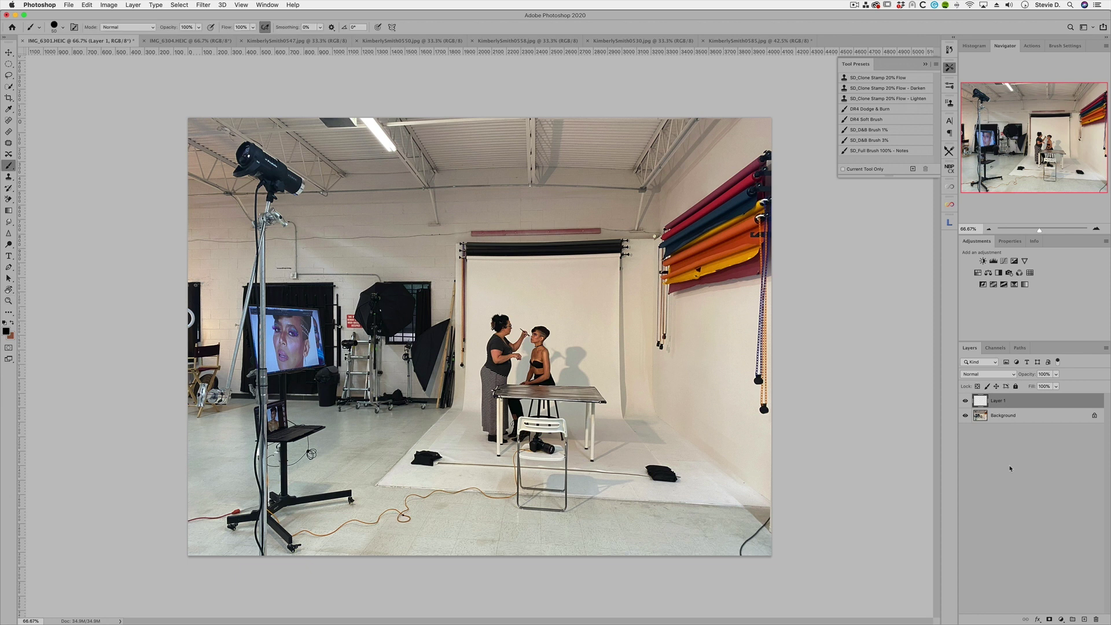
Set the foreground color to red (fc0000).
click(6, 331)
drag(790, 358, 844, 346)
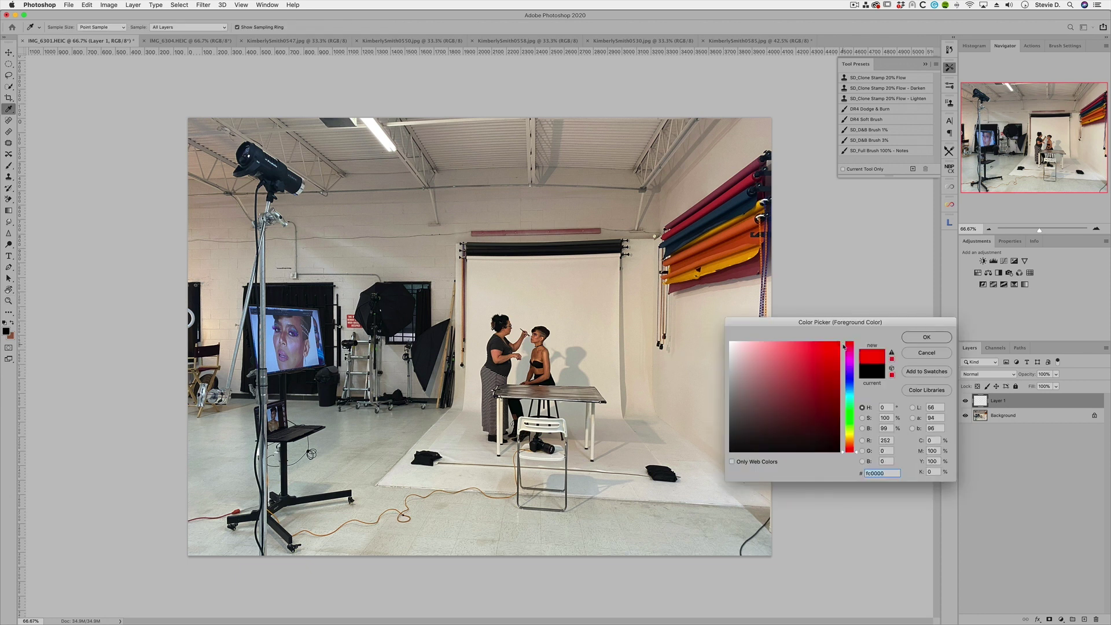
click(926, 338)
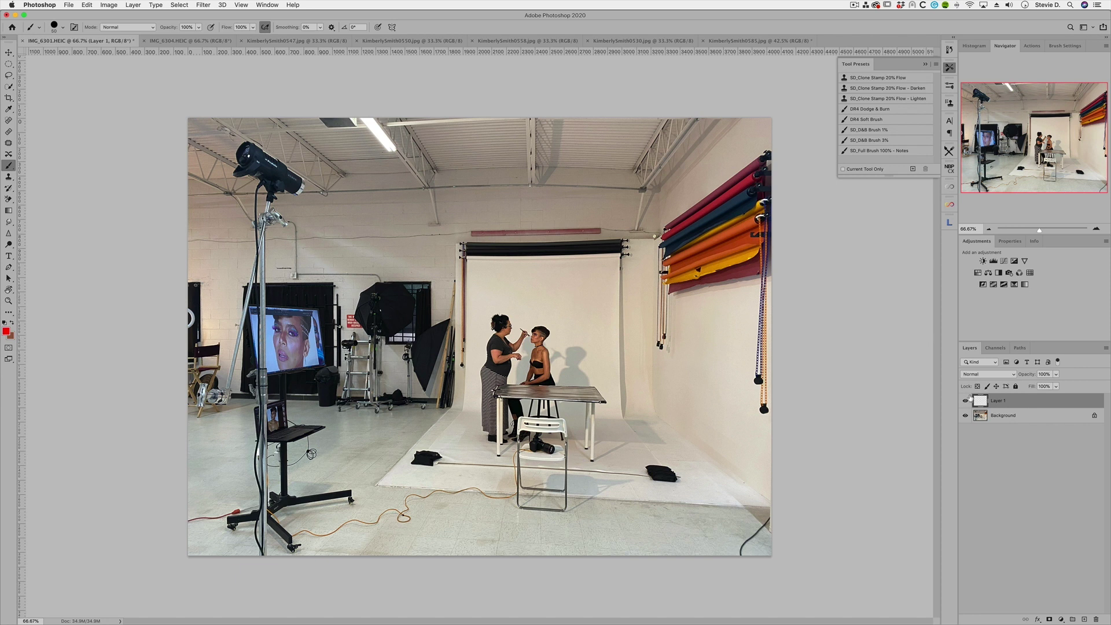
With a smaller brush, paint a red stick figure at the chair before the table and a line from the makeup artist to the monitor.
key(bracketleft)
key(bracketleft)
mouse_move(538, 494)
mouse_down()
mouse_move(517, 530)
mouse_move(548, 508)
mouse_move(565, 524)
mouse_move(535, 418)
mouse_move(571, 394)
mouse_move(507, 399)
mouse_move(541, 391)
mouse_move(532, 412)
mouse_up()
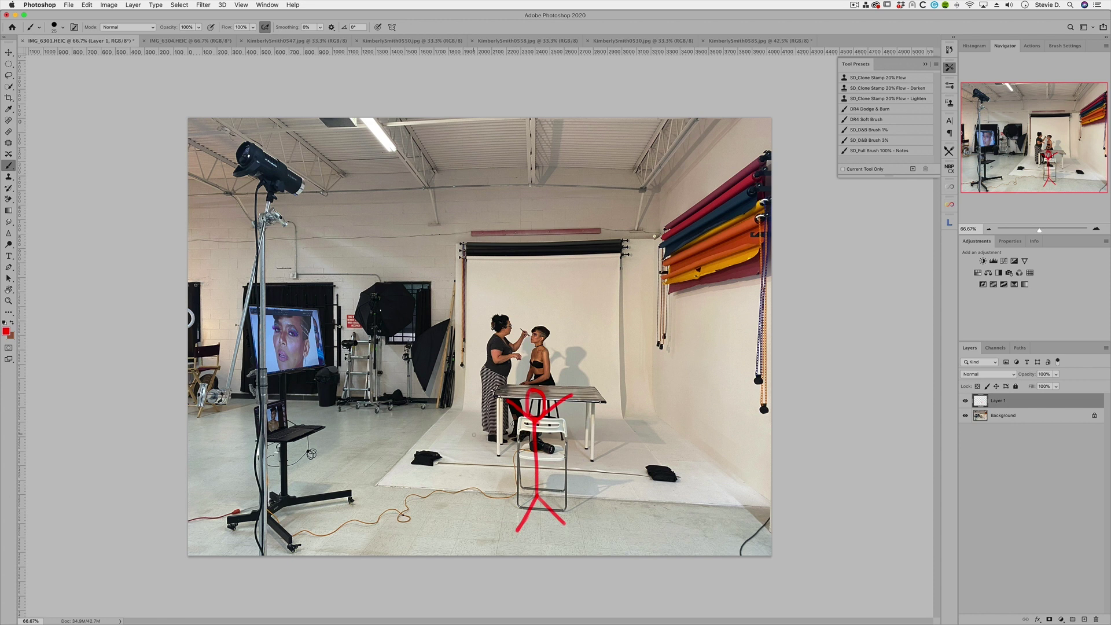
drag(516, 357, 310, 345)
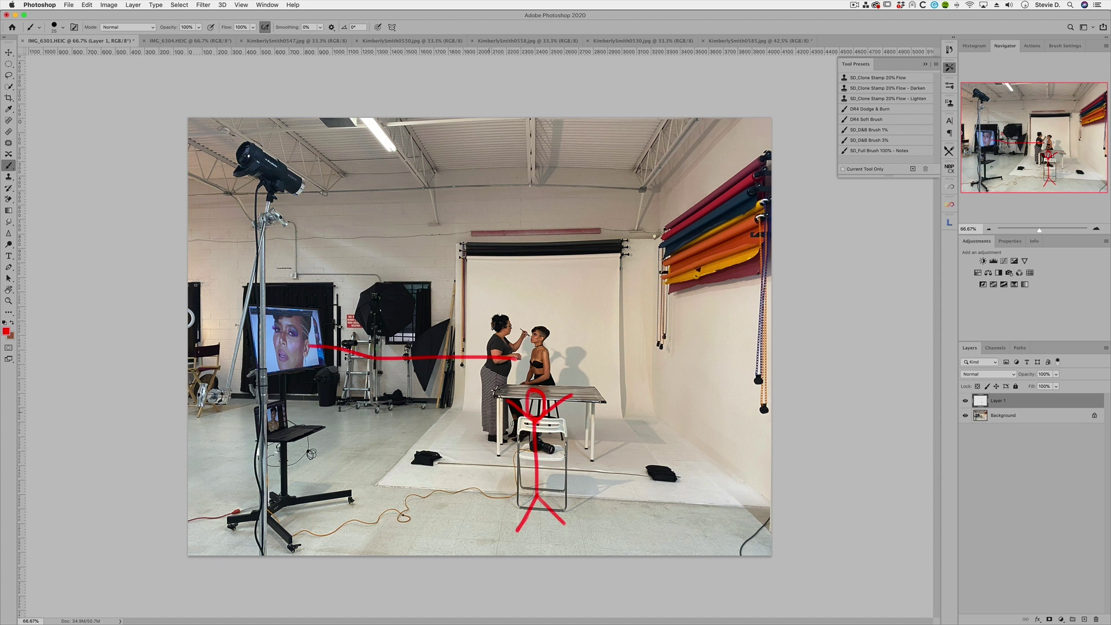
Check the retouched 0585 portrait, and circle the studio strobe in IMG_6301.HEIC in red.
click(756, 42)
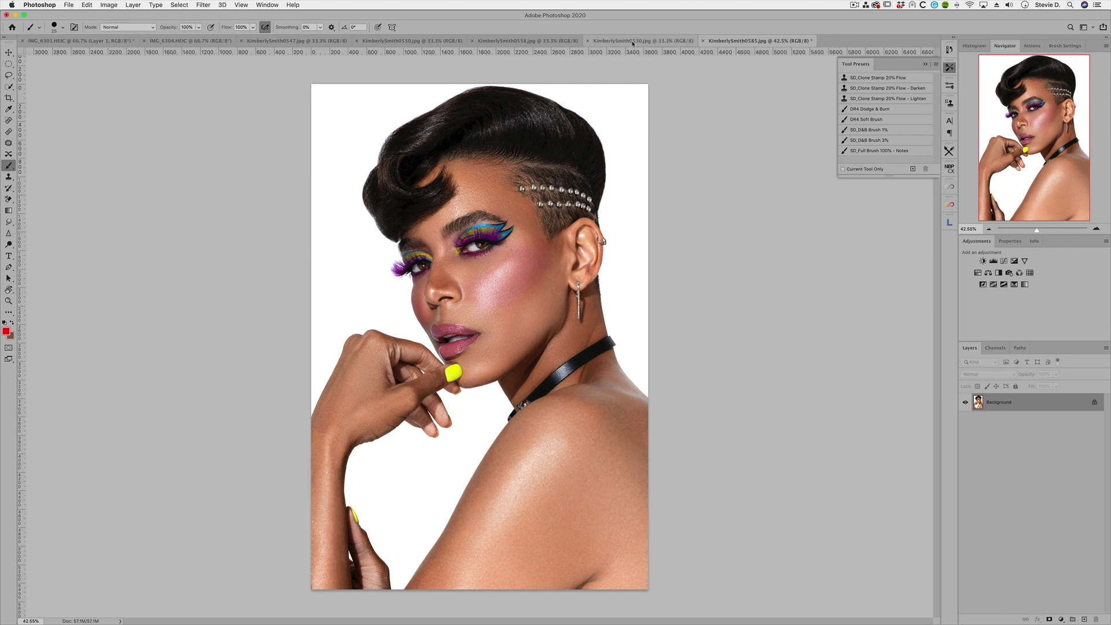
click(132, 44)
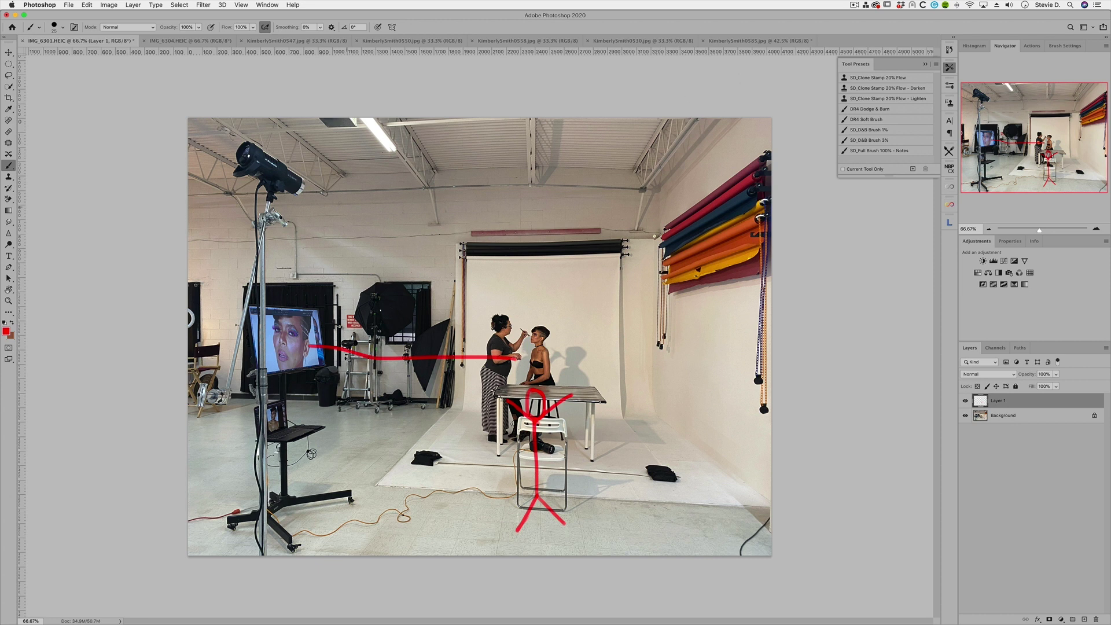
mouse_move(240, 137)
mouse_down()
mouse_move(224, 144)
mouse_move(246, 140)
mouse_up()
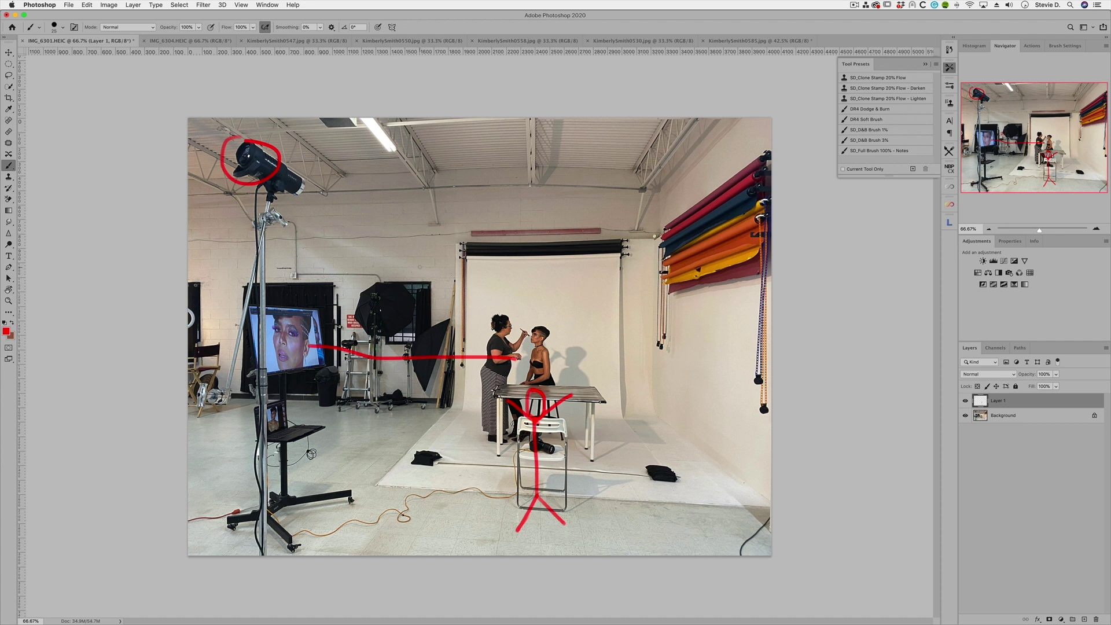
In IMG_6304.HEIC, paint a red stick figure at the chair and circle the camera lying on it.
click(185, 40)
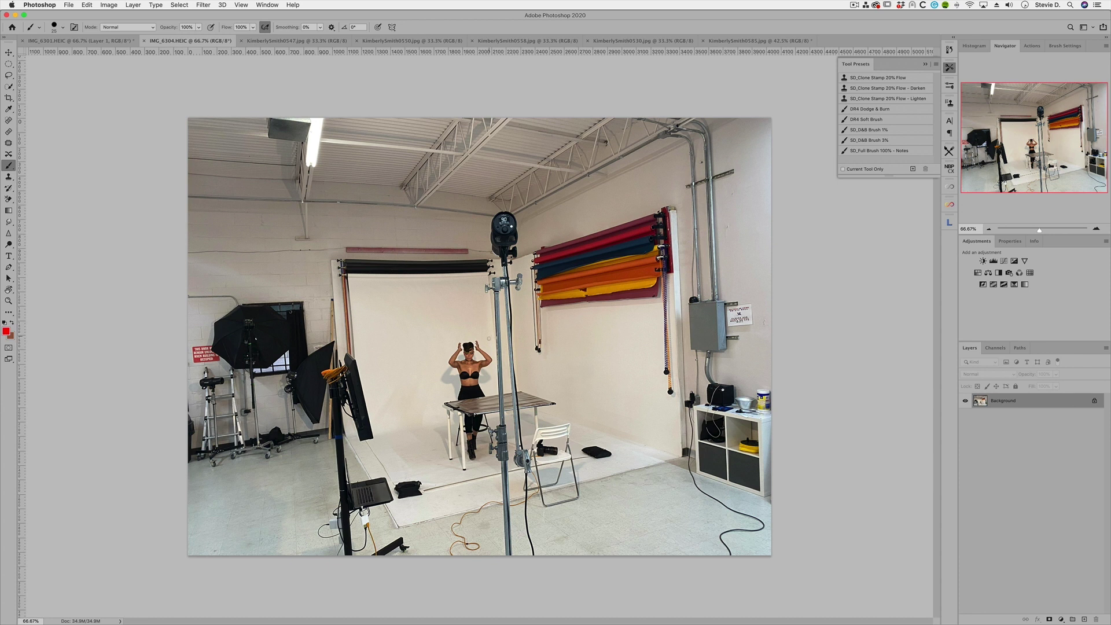
mouse_move(554, 516)
mouse_down()
mouse_move(561, 481)
mouse_move(589, 508)
mouse_move(544, 404)
mouse_move(557, 380)
mouse_move(537, 407)
mouse_move(489, 381)
mouse_up()
mouse_move(533, 360)
mouse_down()
mouse_move(523, 391)
mouse_move(560, 368)
mouse_up()
mouse_move(548, 426)
mouse_down()
mouse_move(550, 468)
mouse_move(549, 423)
mouse_up()
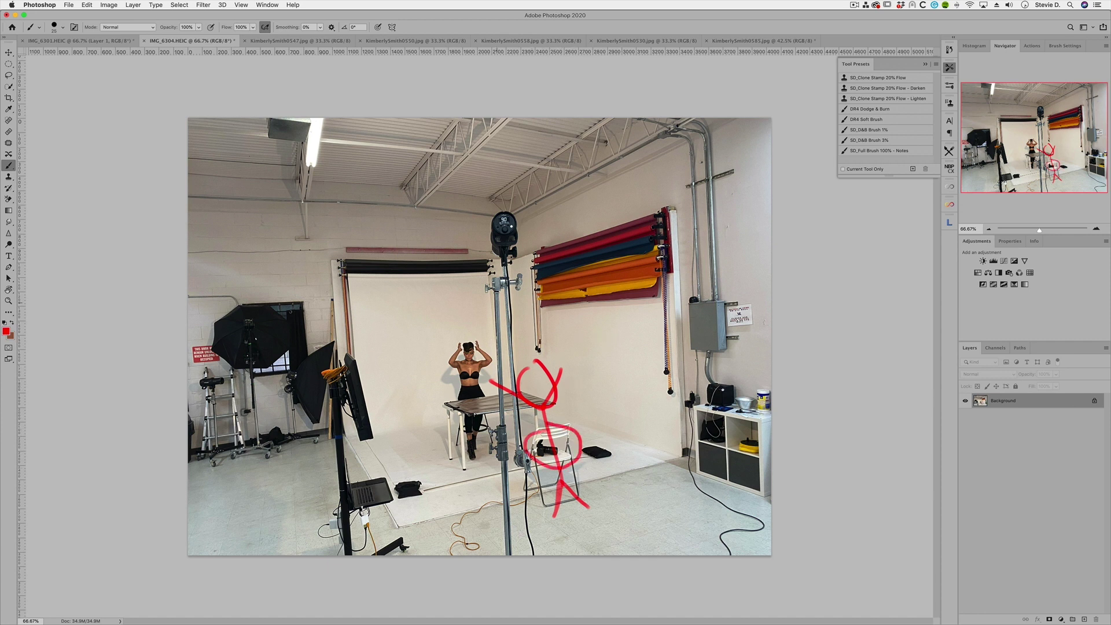
Sketch red light rays from the strobe down towards the model and undo them.
mouse_move(408, 391)
mouse_down()
mouse_move(483, 272)
mouse_move(451, 407)
mouse_up()
mouse_move(508, 274)
mouse_down()
mouse_move(473, 417)
mouse_move(464, 411)
mouse_up()
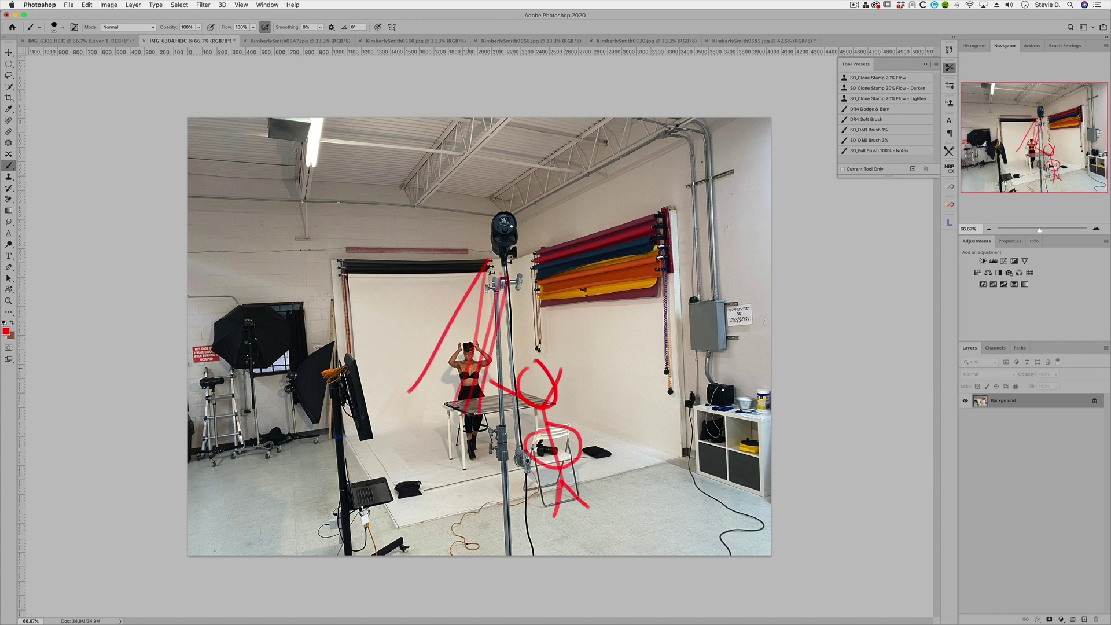
key(super+z)
key(super+z)
key(super+z)
key(super+z)
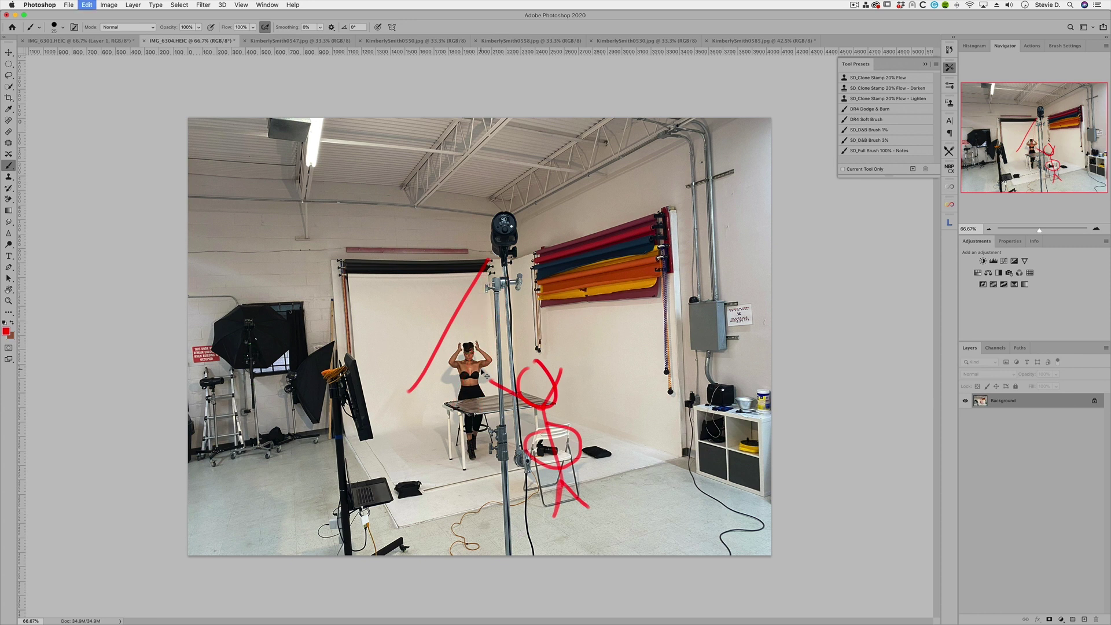
Mark the area between the model and the stick figure with red strokes and outline the tabletop.
mouse_move(478, 344)
mouse_down()
mouse_move(503, 368)
mouse_move(484, 374)
mouse_move(504, 399)
mouse_up()
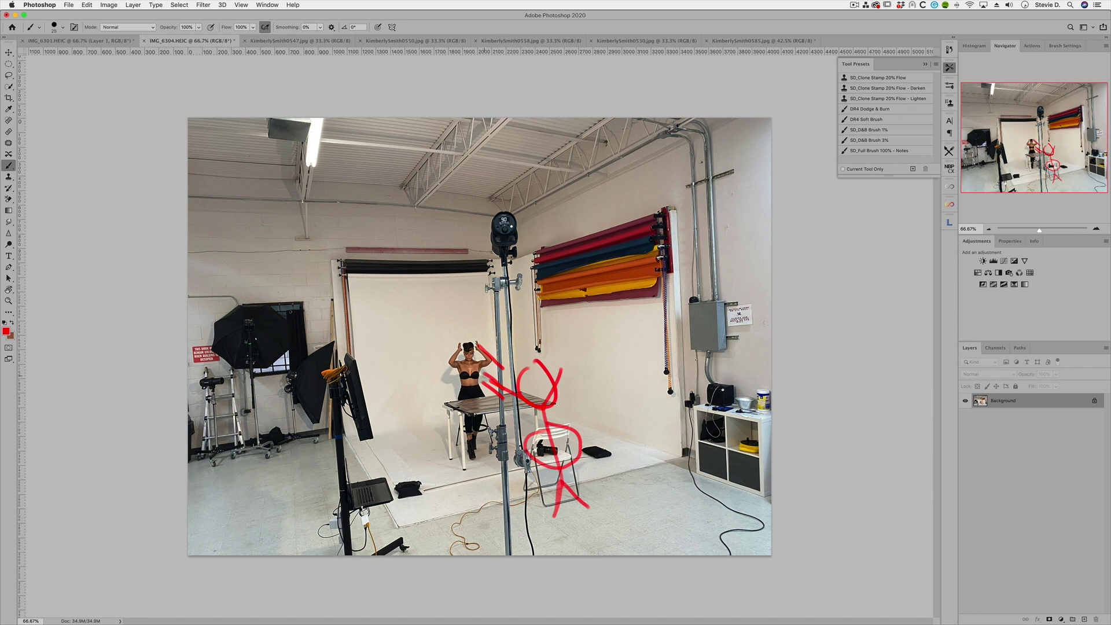
mouse_move(440, 412)
mouse_down()
mouse_move(466, 418)
mouse_move(590, 395)
mouse_move(550, 374)
mouse_move(432, 412)
mouse_up()
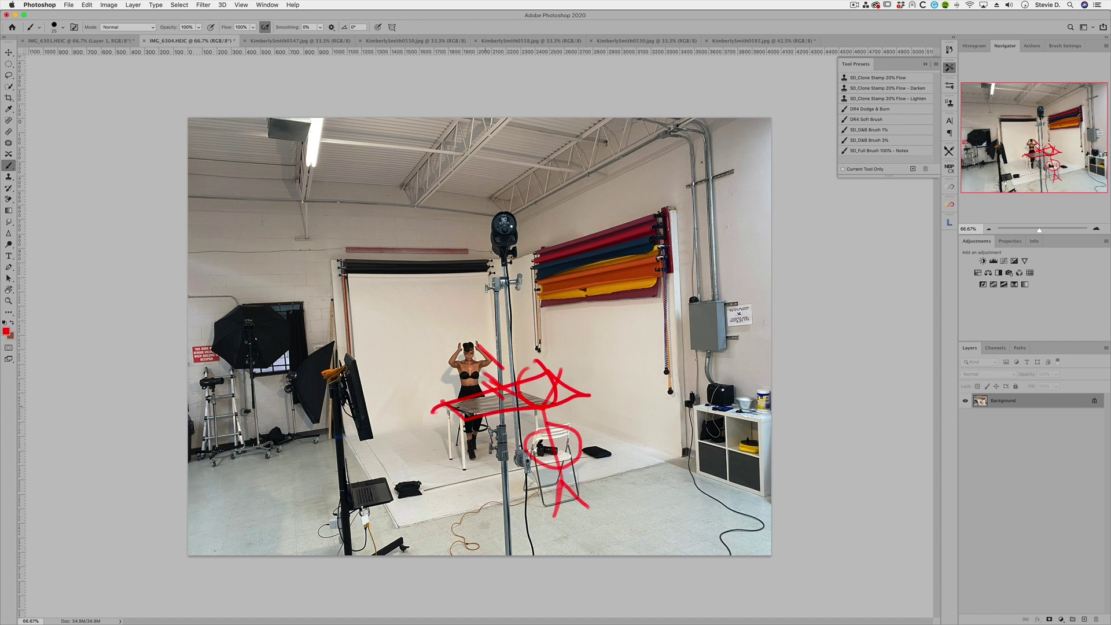
Mark the chest and shoulder areas of the 0530 portrait with red outlines and undo the strokes.
click(646, 42)
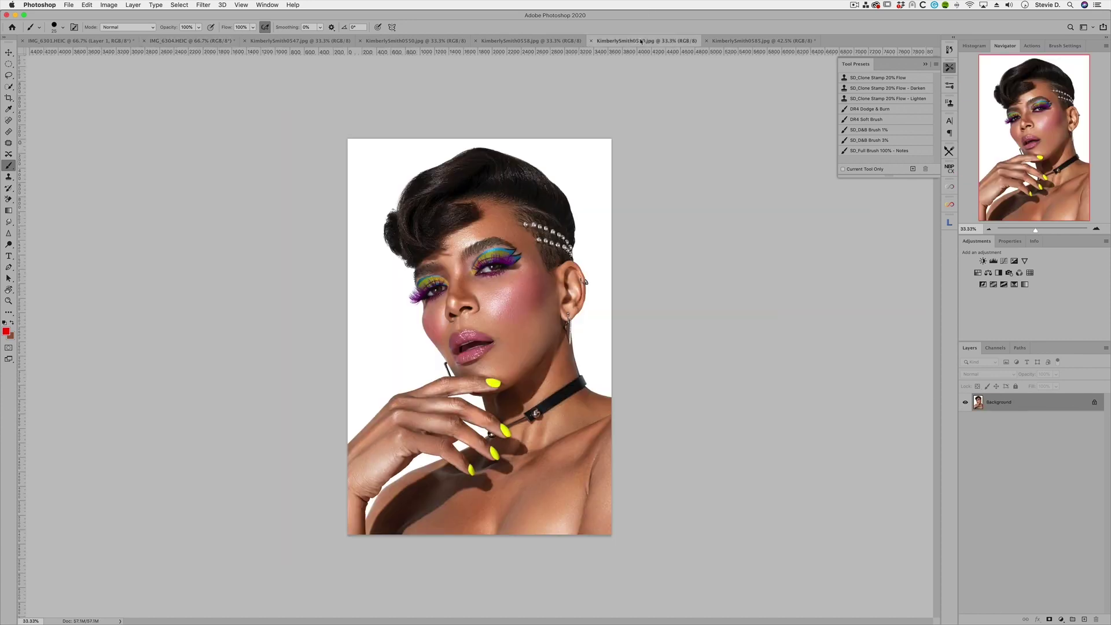
drag(424, 501, 518, 476)
mouse_move(399, 532)
mouse_down()
mouse_move(512, 465)
mouse_move(612, 486)
mouse_up()
drag(610, 407, 610, 458)
mouse_move(437, 455)
mouse_down()
mouse_move(526, 489)
mouse_move(413, 463)
mouse_up()
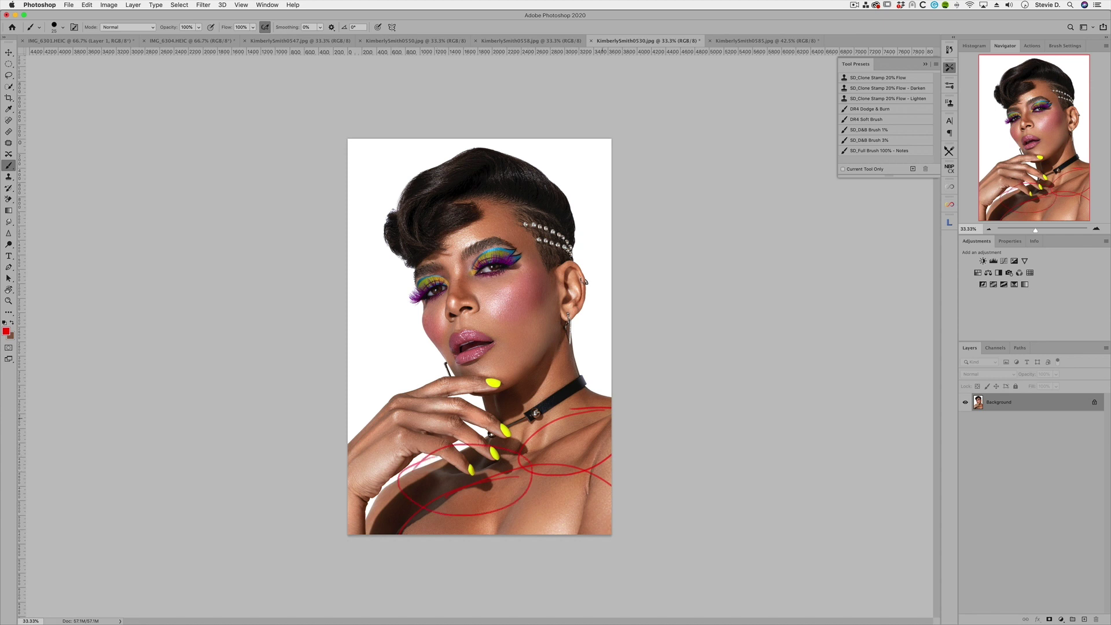
key(super+z)
key(super+z)
key(super+z)
key(super+z)
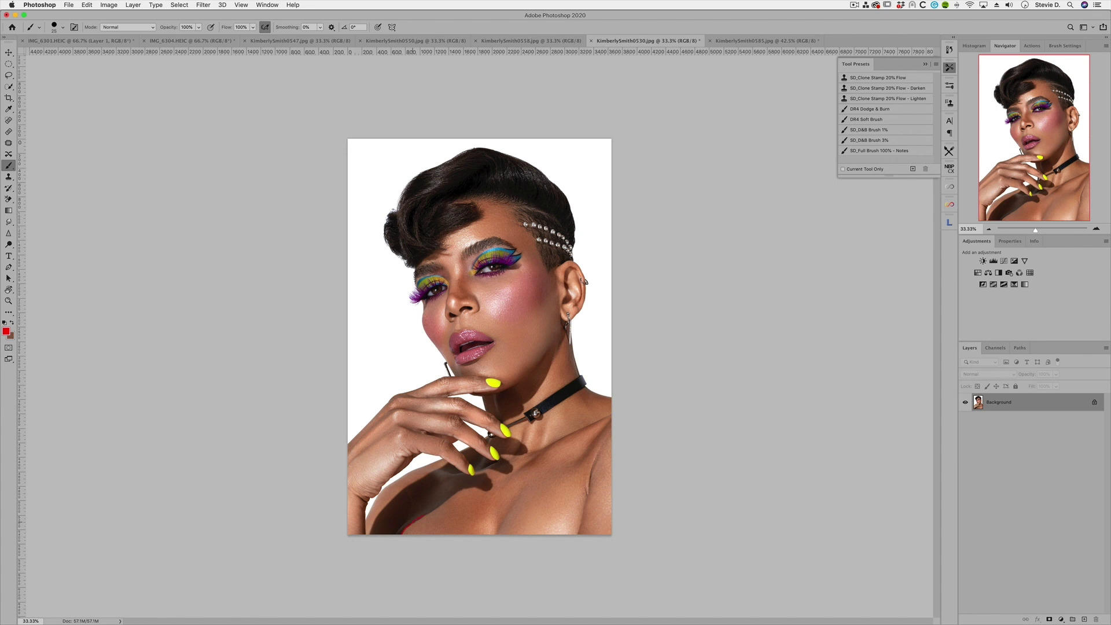
Mark the chest and neck shadows of the 0530 portrait with red strokes and undo them.
mouse_move(491, 479)
mouse_down()
mouse_move(525, 457)
mouse_move(513, 435)
mouse_up()
key(super+z)
key(super+z)
drag(557, 350, 539, 397)
drag(563, 346, 558, 364)
key(super+z)
key(super+z)
key(super+z)
In IMG_6304.HEIC, paint red arrows on the backdrop beside the table, pointing away from it.
click(184, 41)
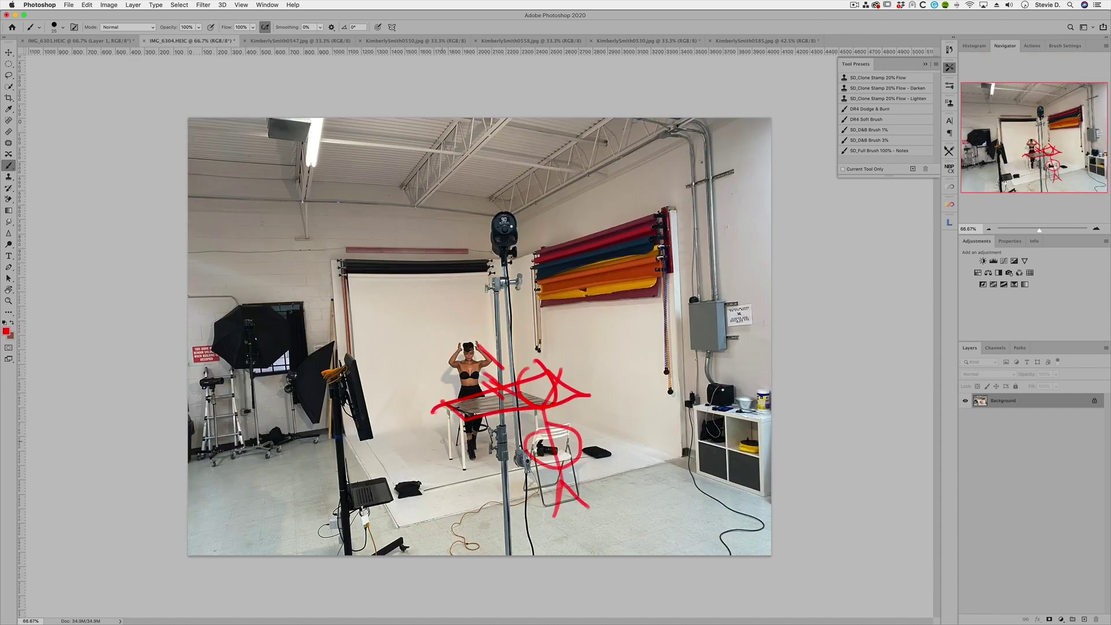
mouse_move(443, 446)
mouse_down()
mouse_move(402, 414)
mouse_move(413, 416)
mouse_up()
mouse_move(414, 453)
mouse_down()
mouse_move(391, 428)
mouse_move(403, 431)
mouse_up()
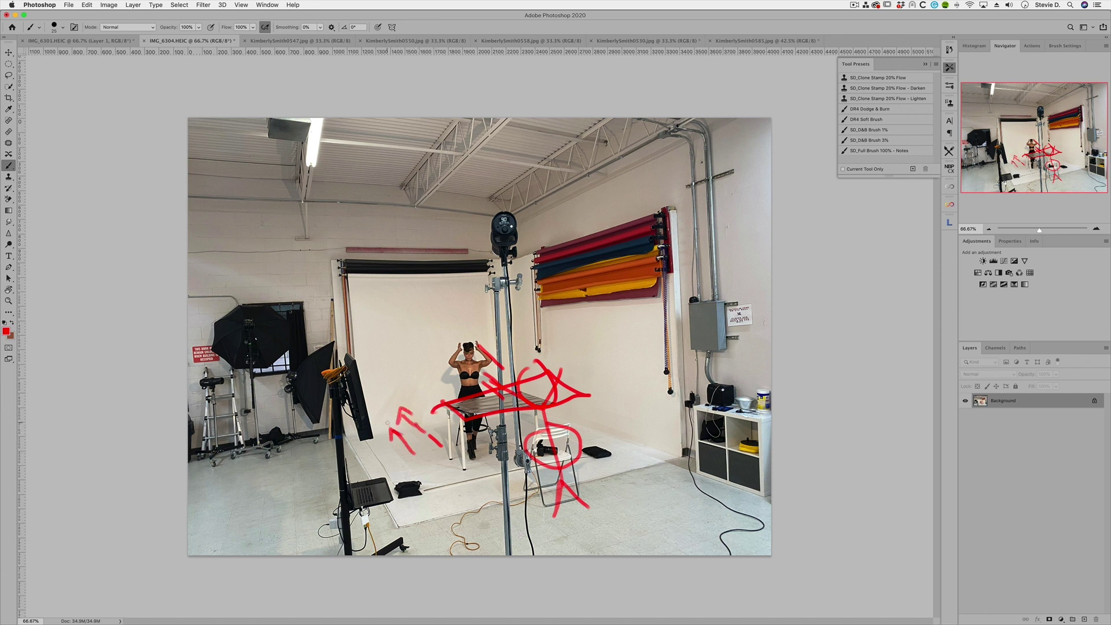
mouse_move(383, 430)
mouse_down()
mouse_move(387, 413)
mouse_move(397, 428)
mouse_up()
Switch to Capture One and show only the 0511 portrait with the color checker.
click(493, 608)
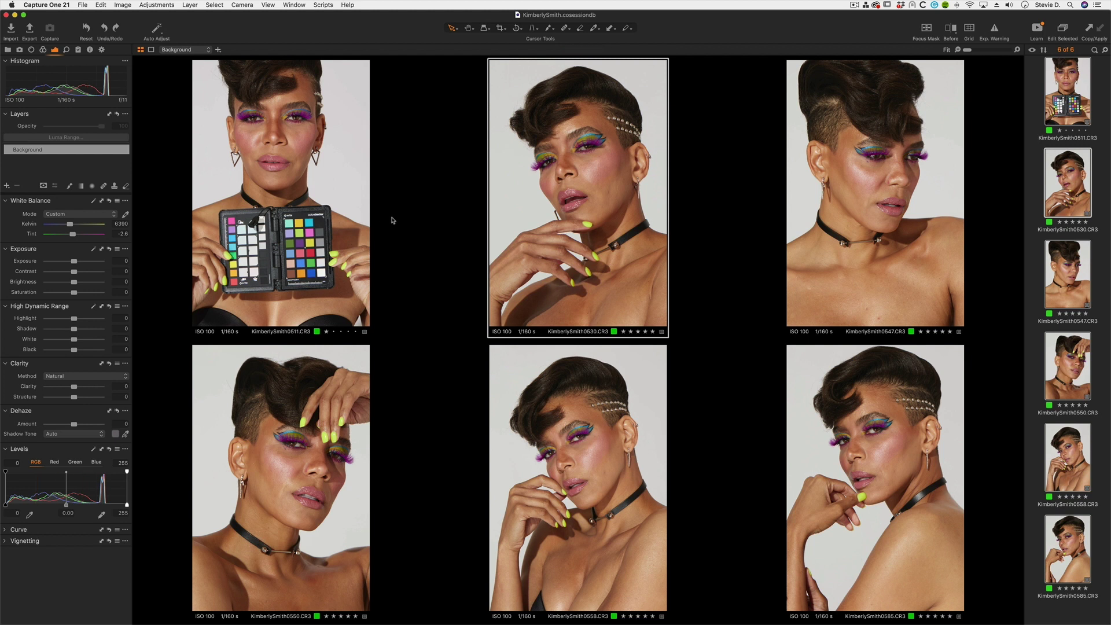
click(1096, 117)
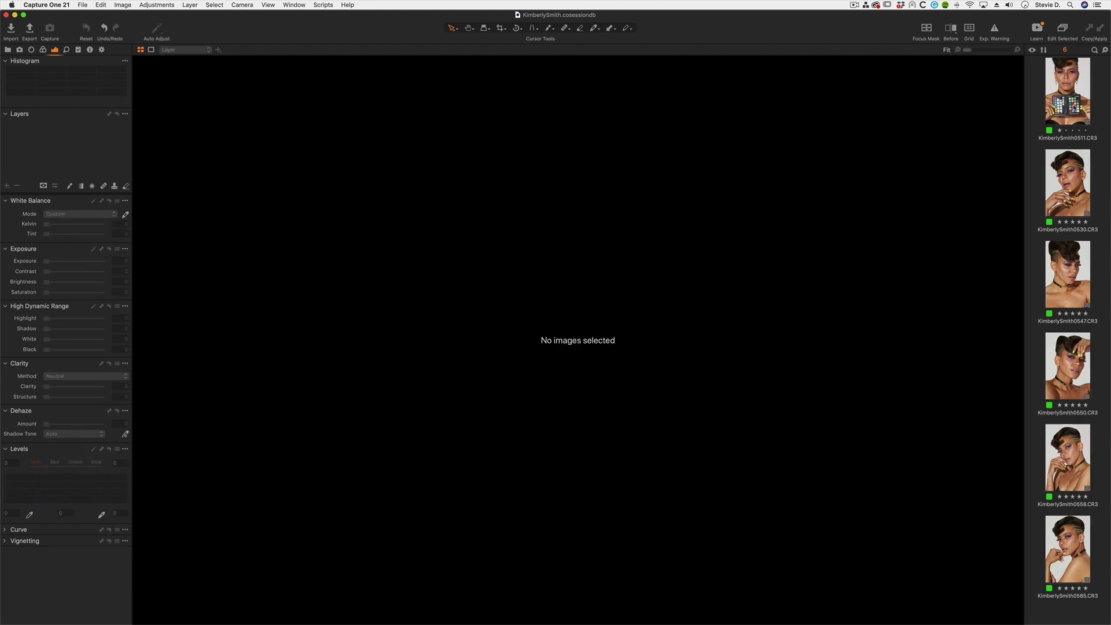
click(1067, 91)
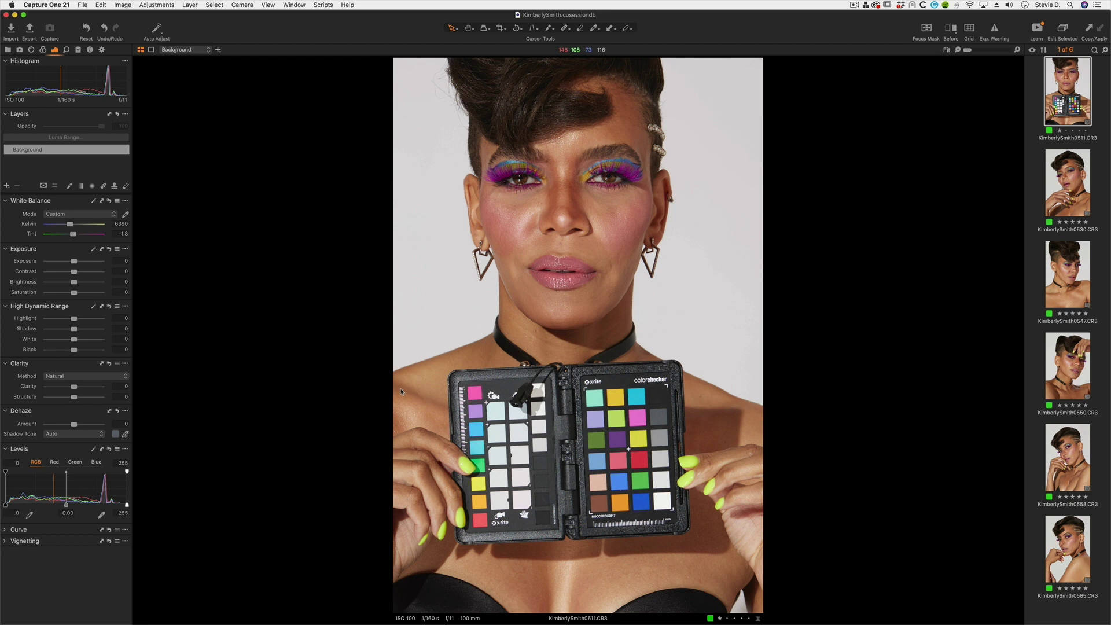
Reset the color checker shot's adjustments and pick its white balance from a light gray patch.
key(super+r)
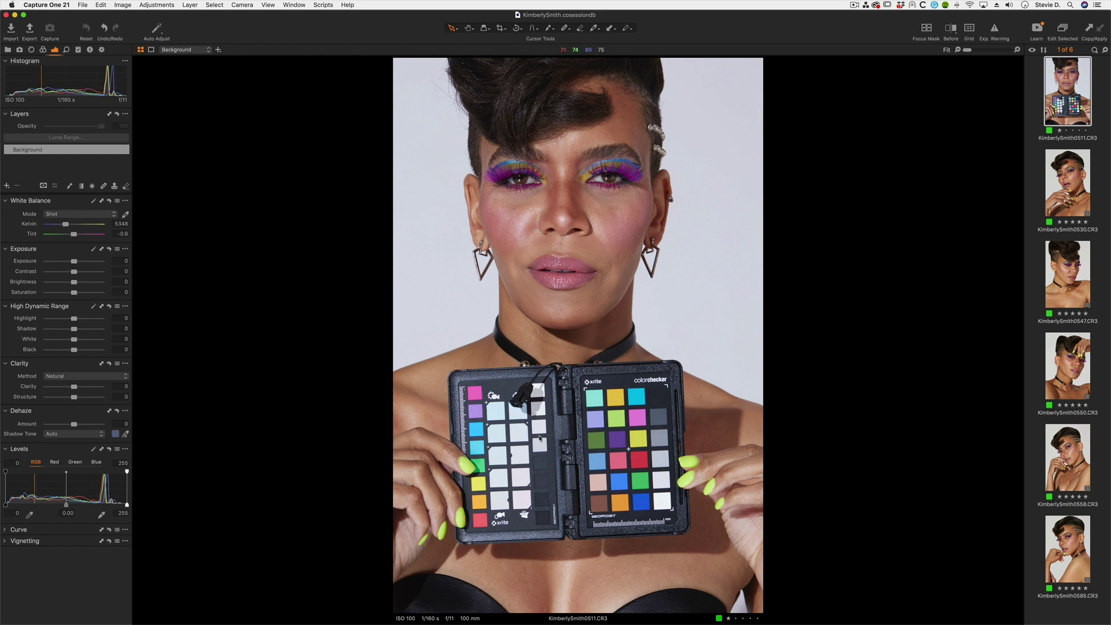
click(539, 438)
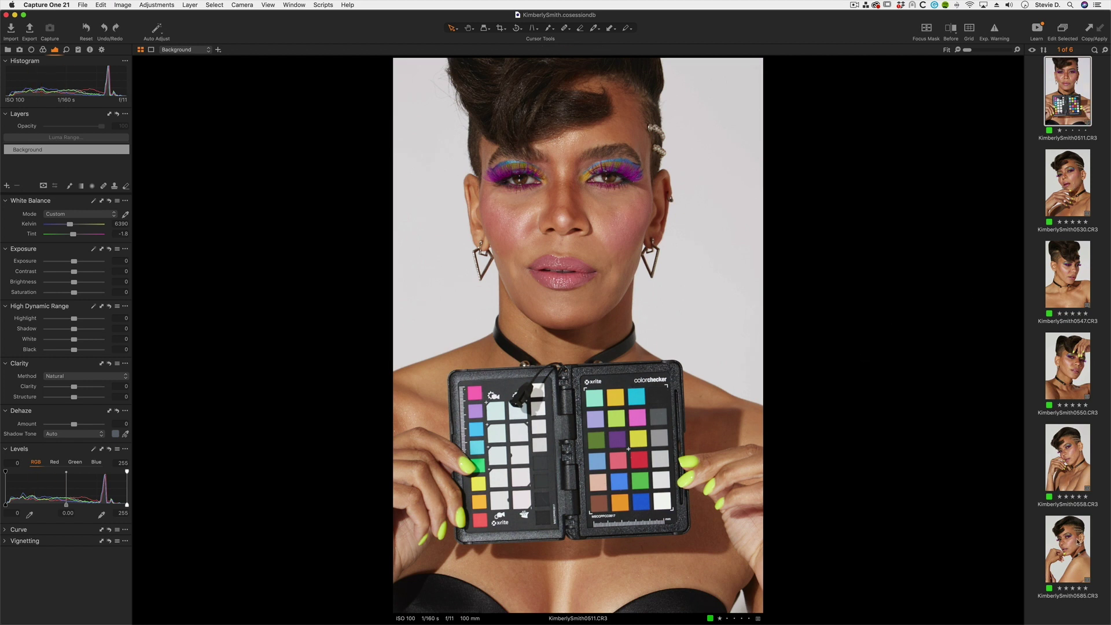
Show the 0585 portrait, check its sharp areas with the focus mask and turn the mask off.
click(1078, 542)
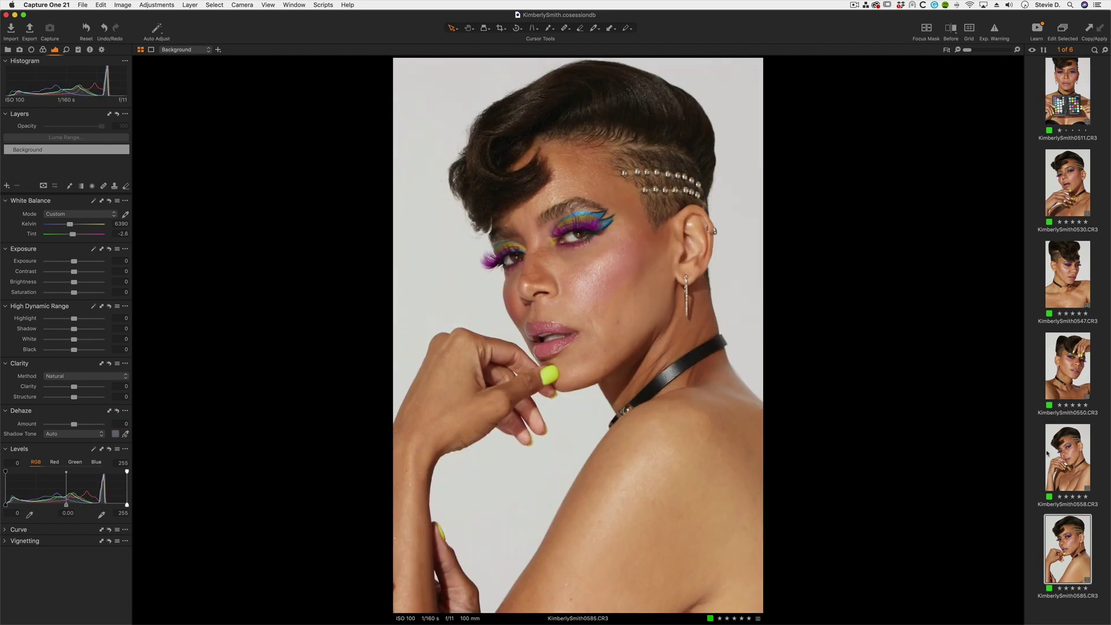
click(926, 29)
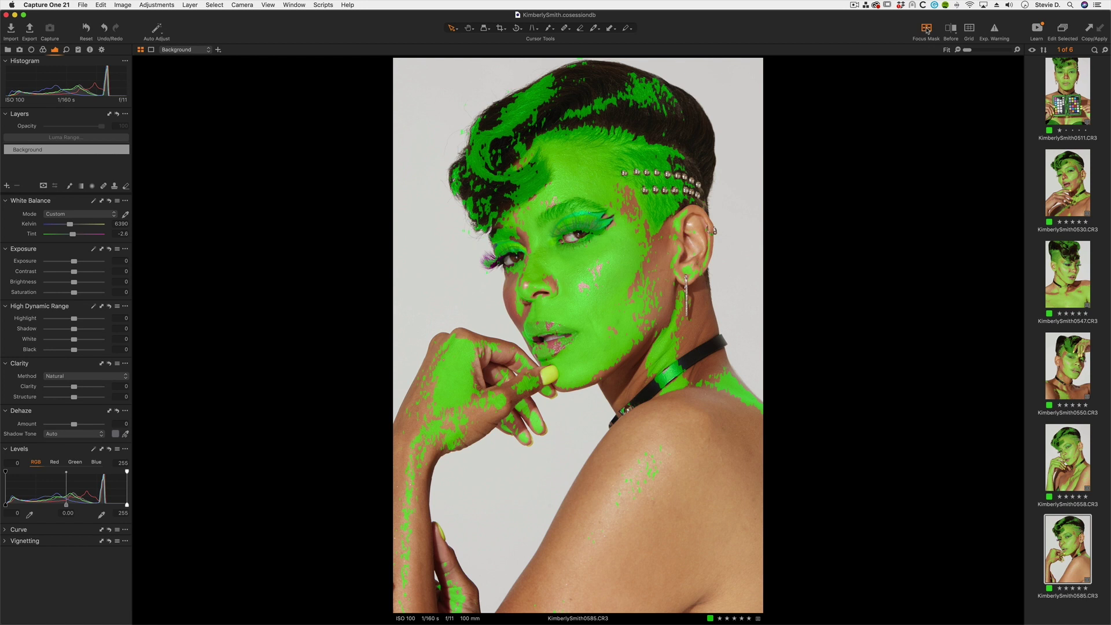
click(926, 29)
Inspect the face and hair of the 0585 portrait at 100% and return to the fitted view.
drag(966, 50, 989, 51)
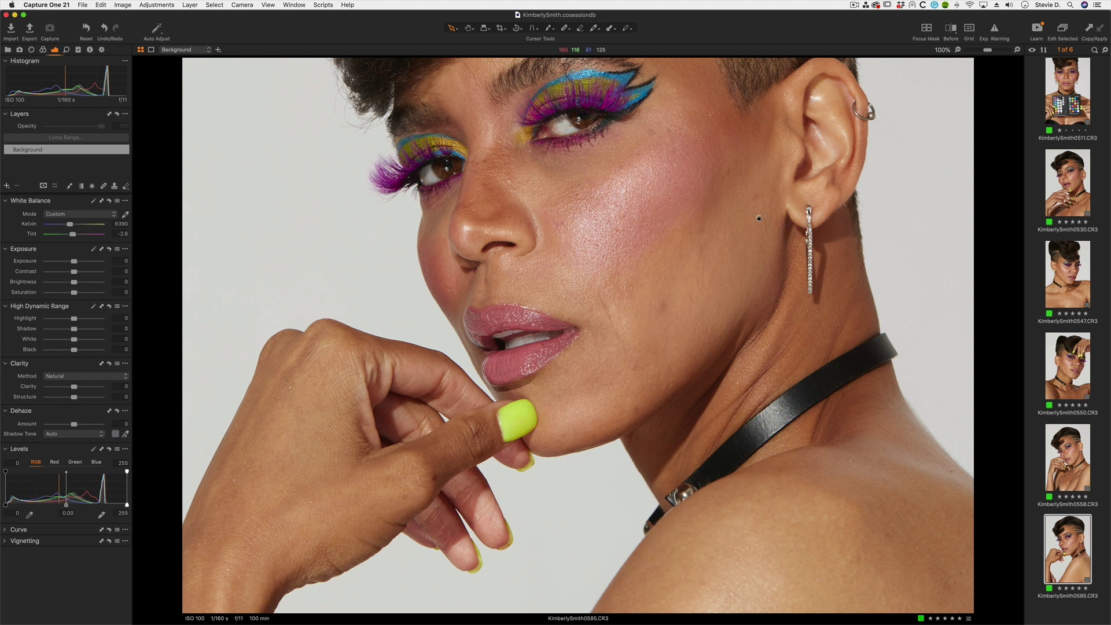
drag(756, 218, 740, 290)
scroll(739, 290, up, 5)
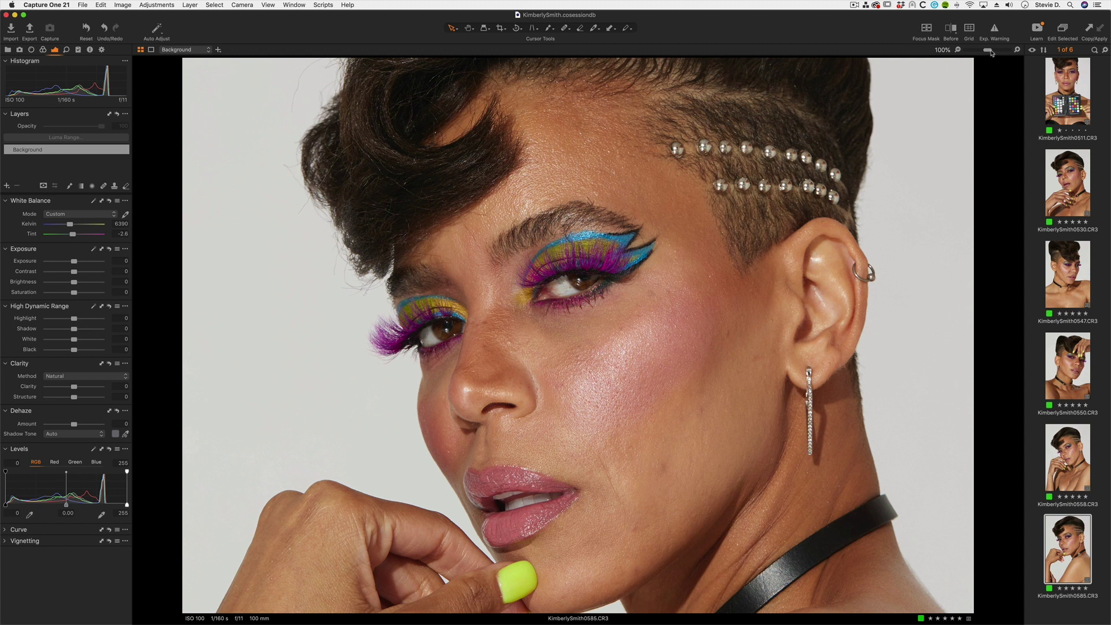
drag(989, 50, 970, 51)
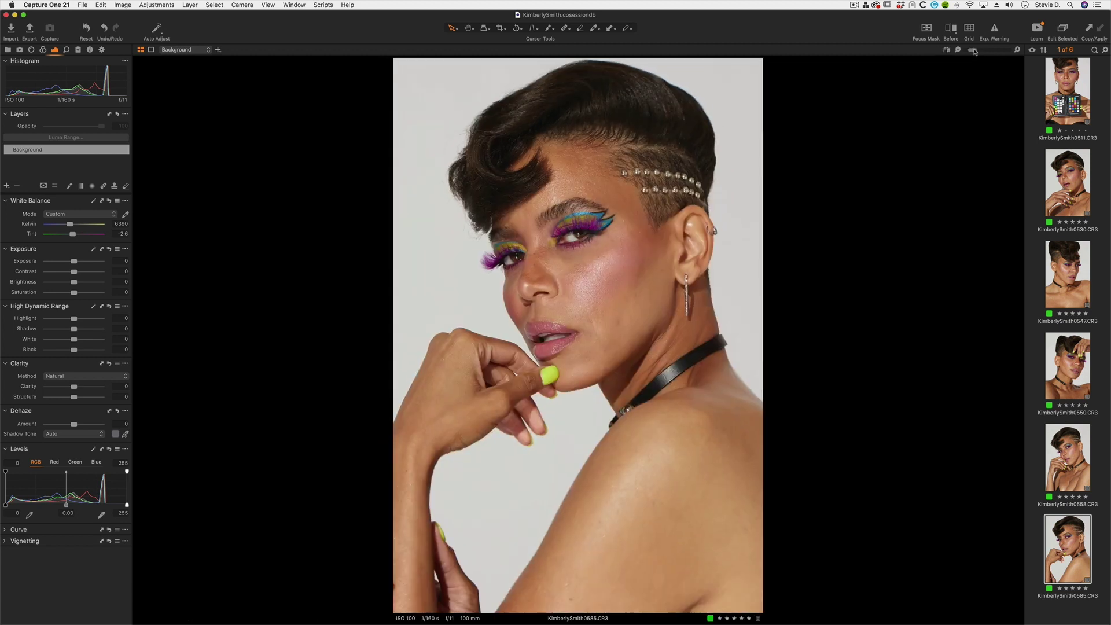
Send the 0585 portrait to Adobe Photoshop 2020 as a 16-bit PSD in Adobe RGB (1998) at 300 px/in and 100% scale.
right_click(1070, 546)
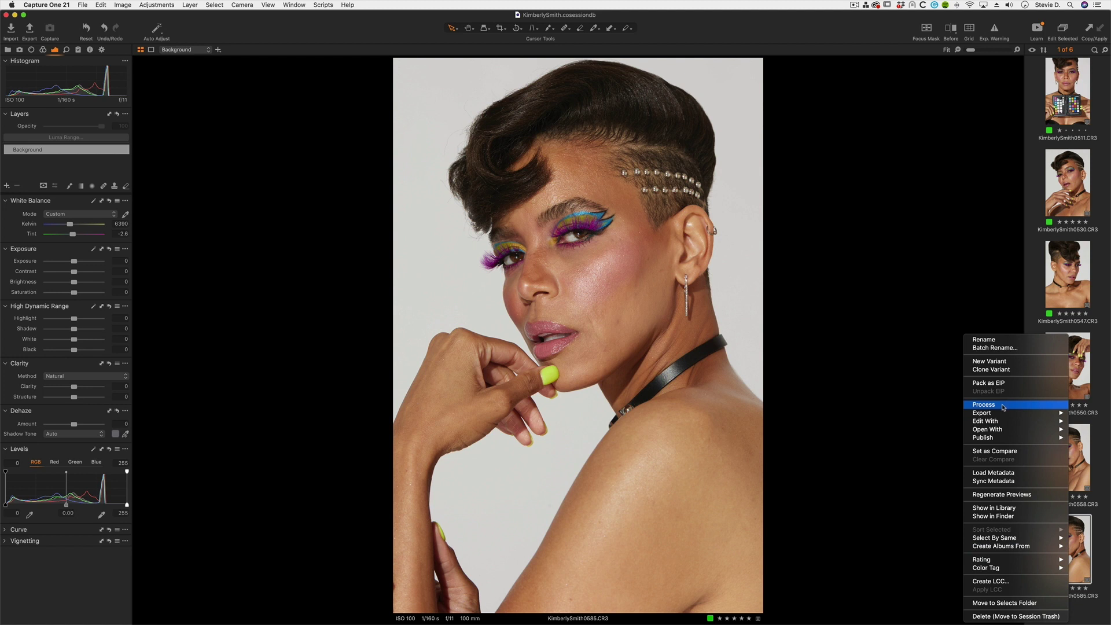
mouse_move(1001, 422)
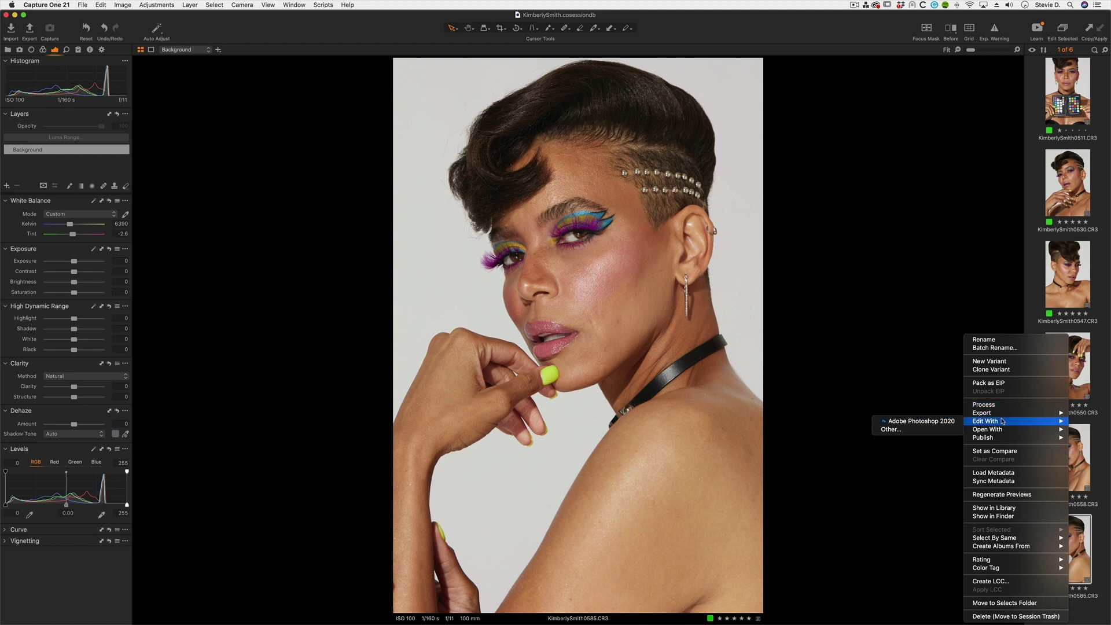
click(940, 425)
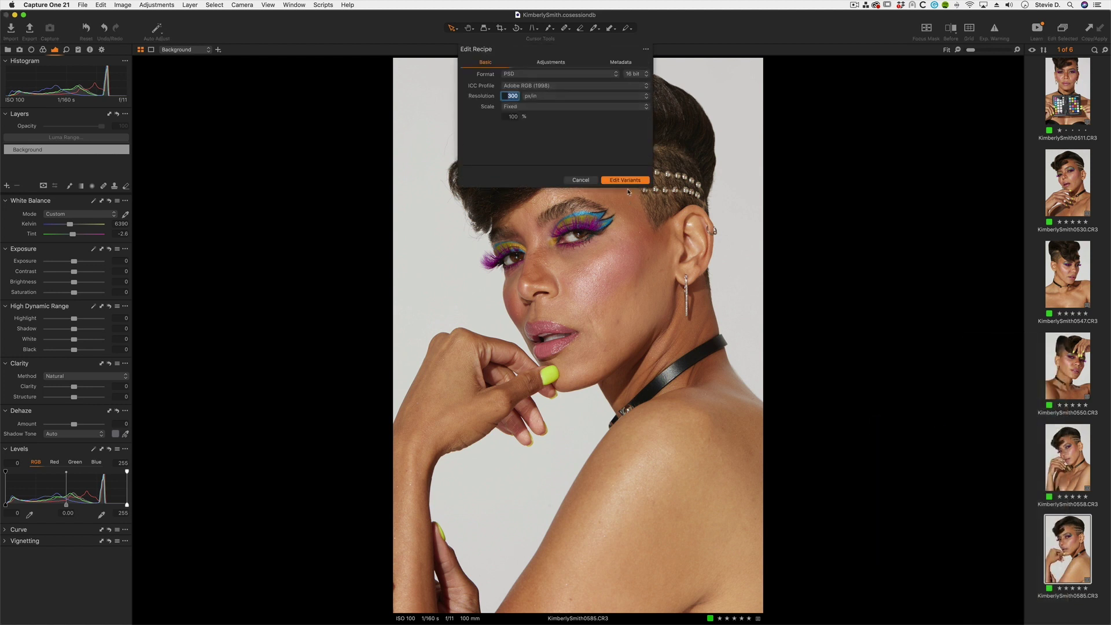
click(625, 181)
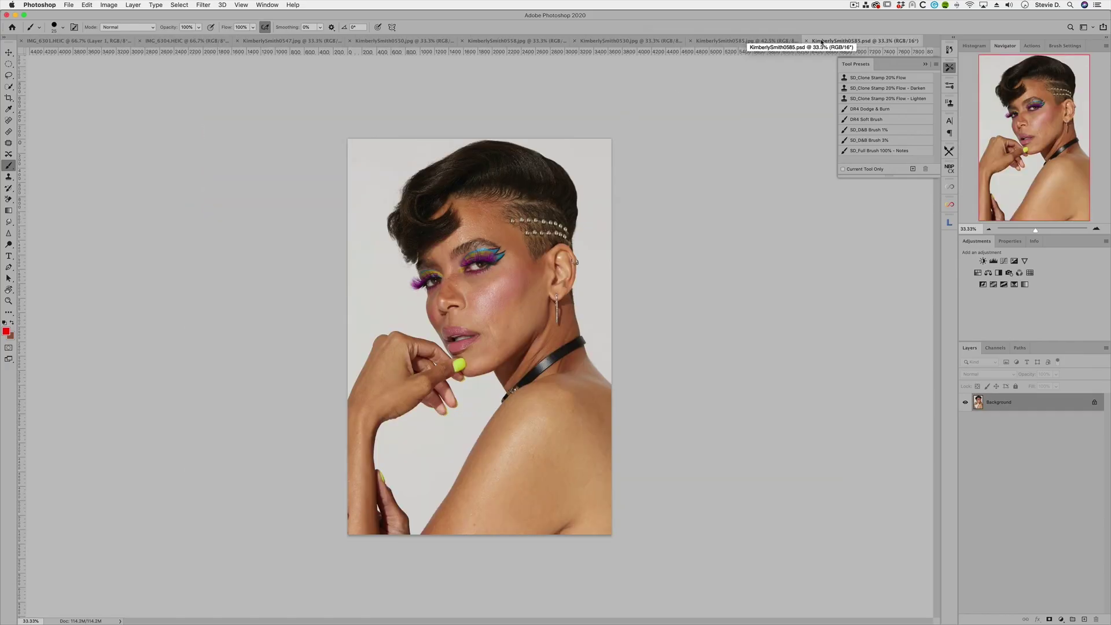
Show the unretouched and finished 0585 portraits side by side in a 2-up vertical layout at similar sizes, and collapse the tool presets.
click(267, 5)
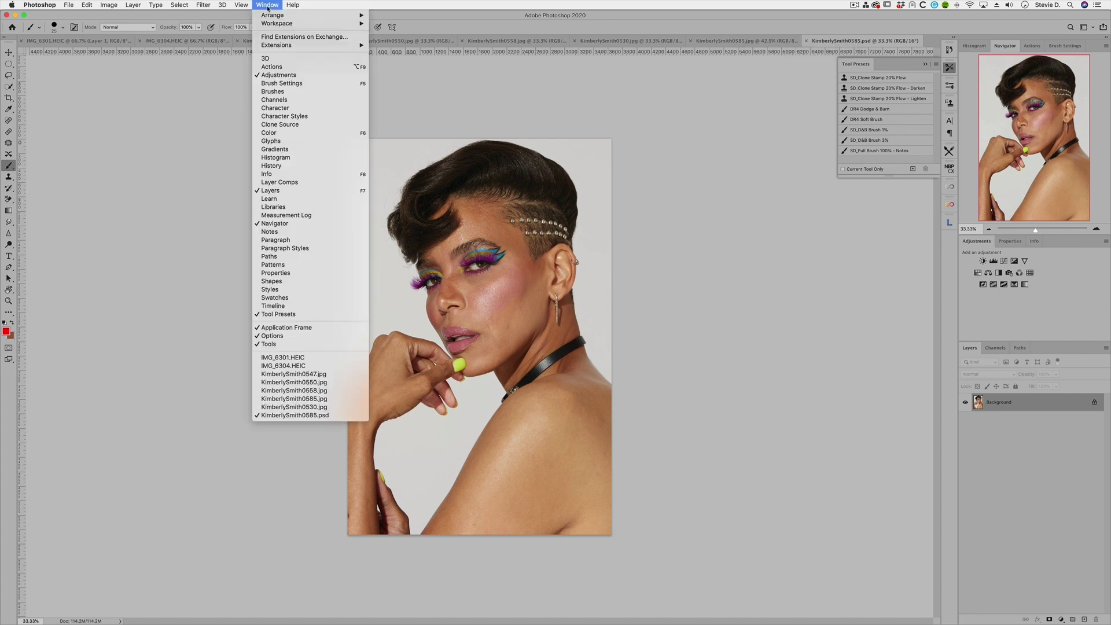
mouse_move(282, 16)
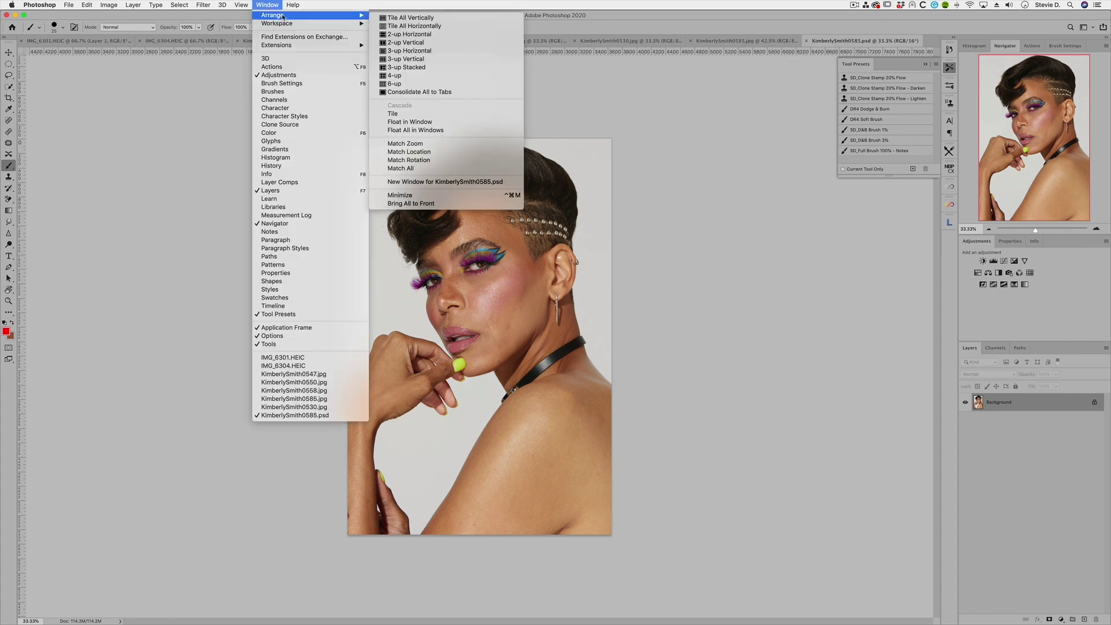
click(405, 43)
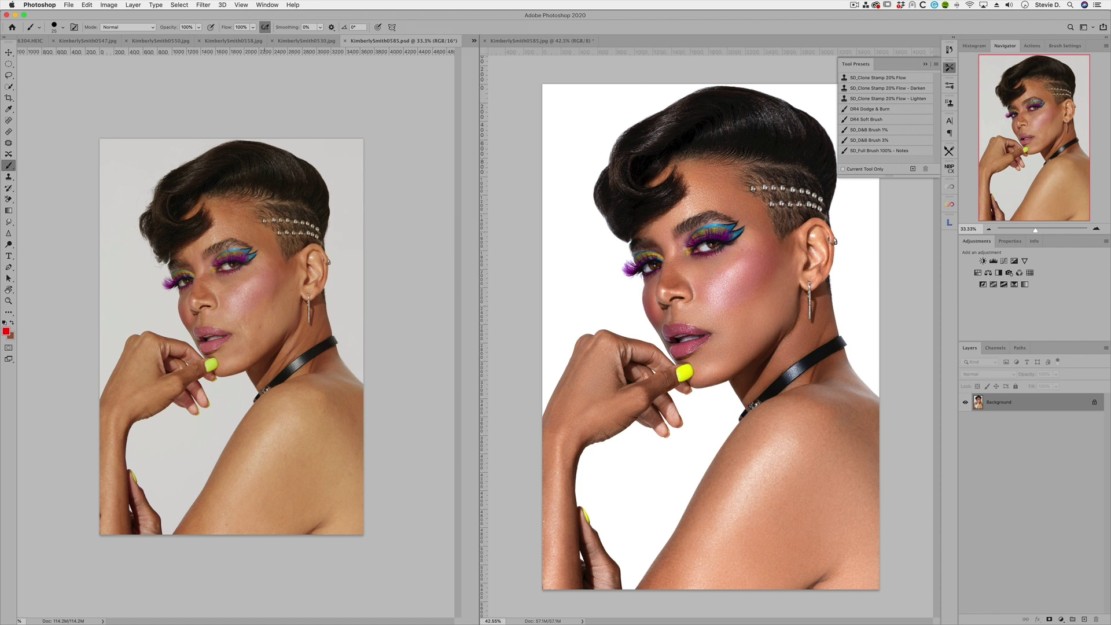
key(z)
drag(277, 205, 289, 203)
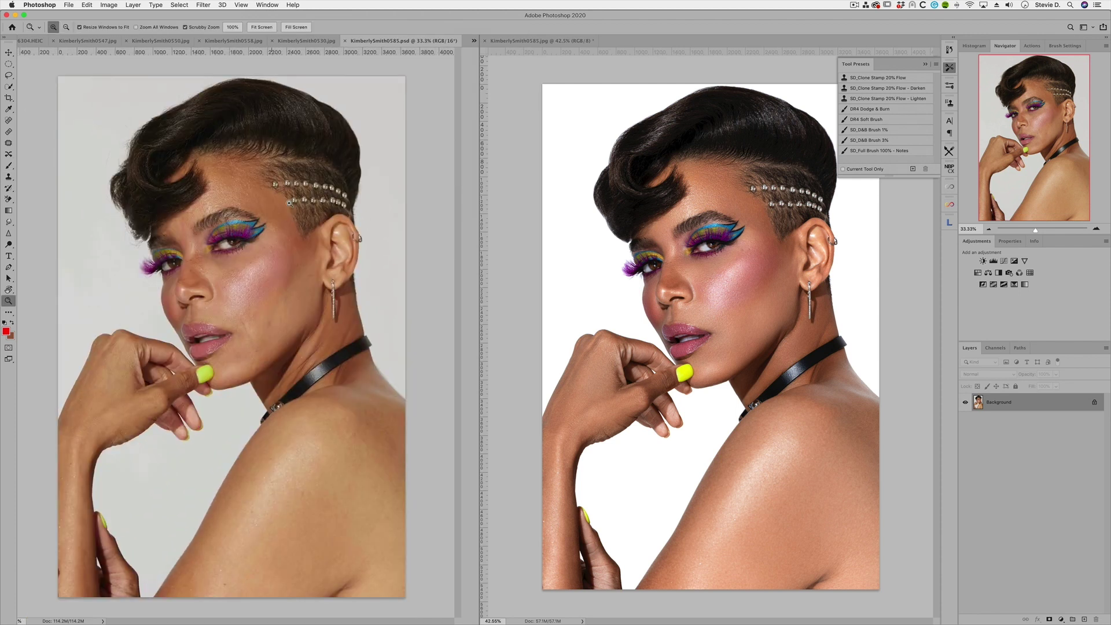
click(925, 65)
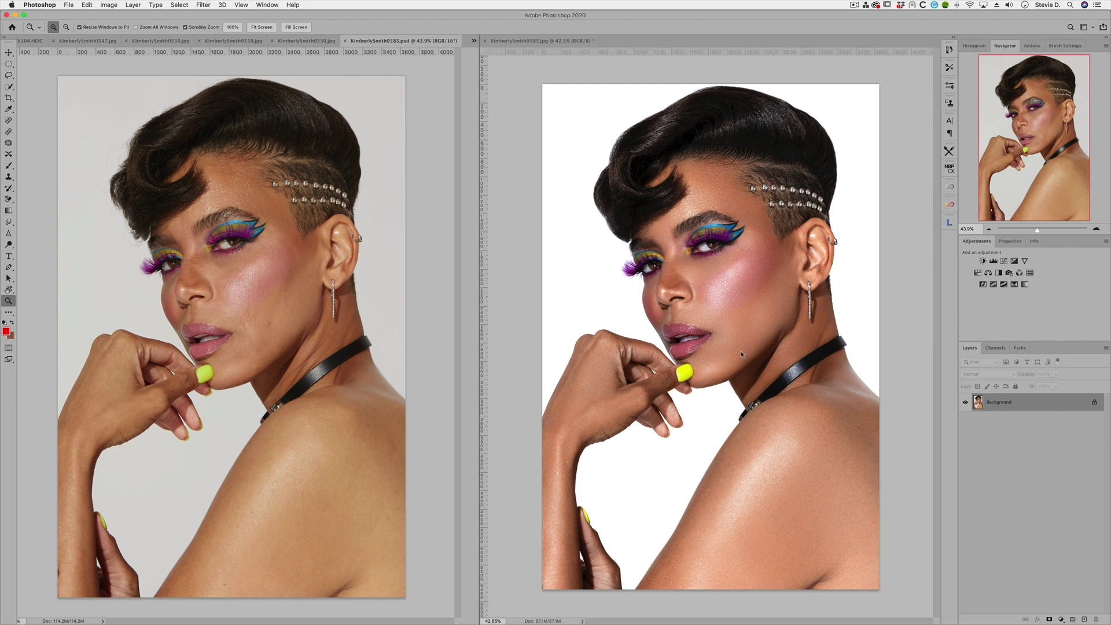
click(704, 378)
click(704, 377)
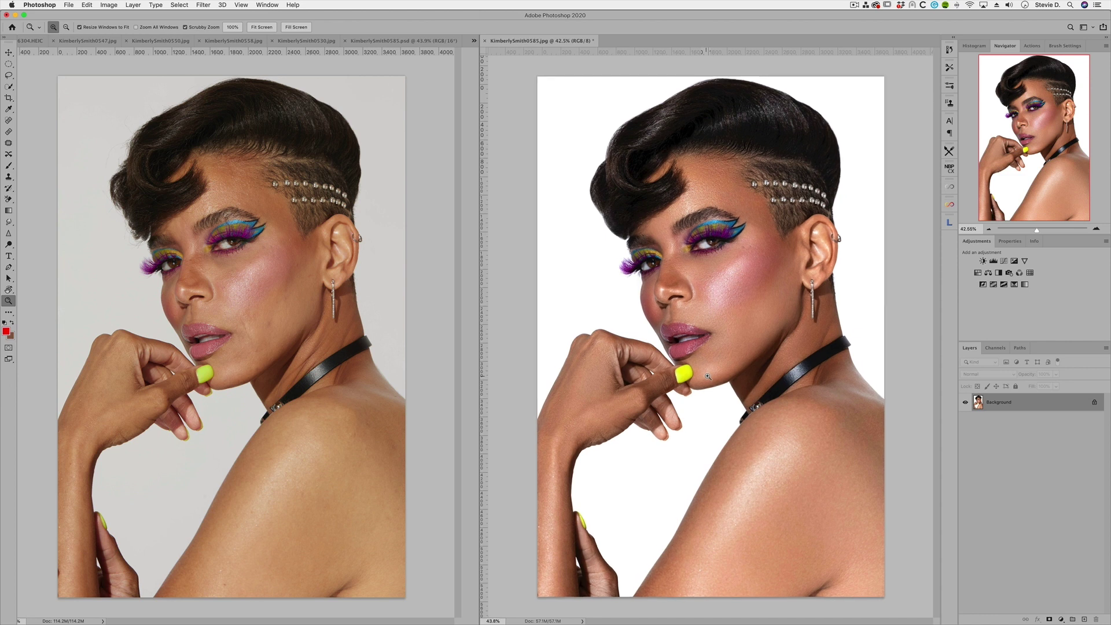
Compare the skin and makeup in the unretouched and finished 0585 portraits up close, and return both to full view.
drag(703, 376, 369, 341)
drag(262, 329, 307, 318)
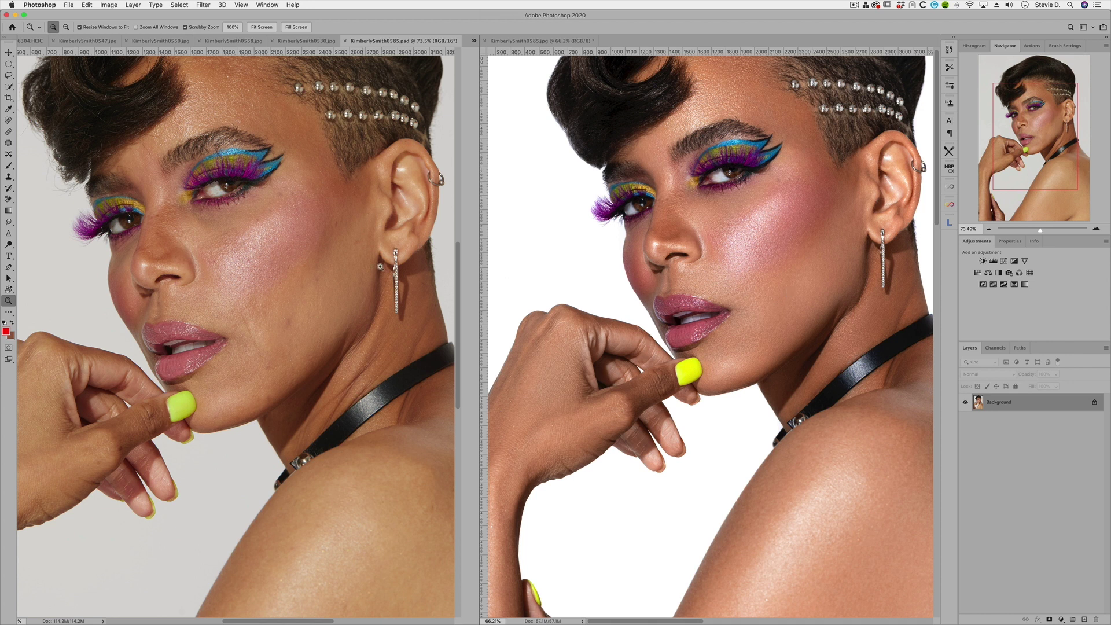
drag(332, 245, 330, 333)
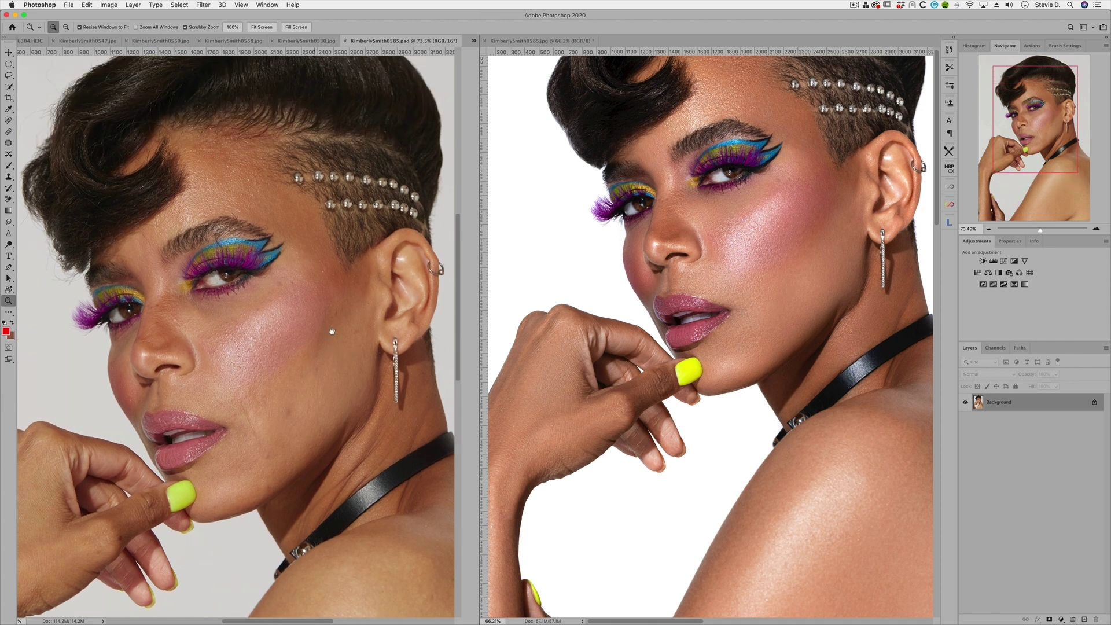
click(778, 247)
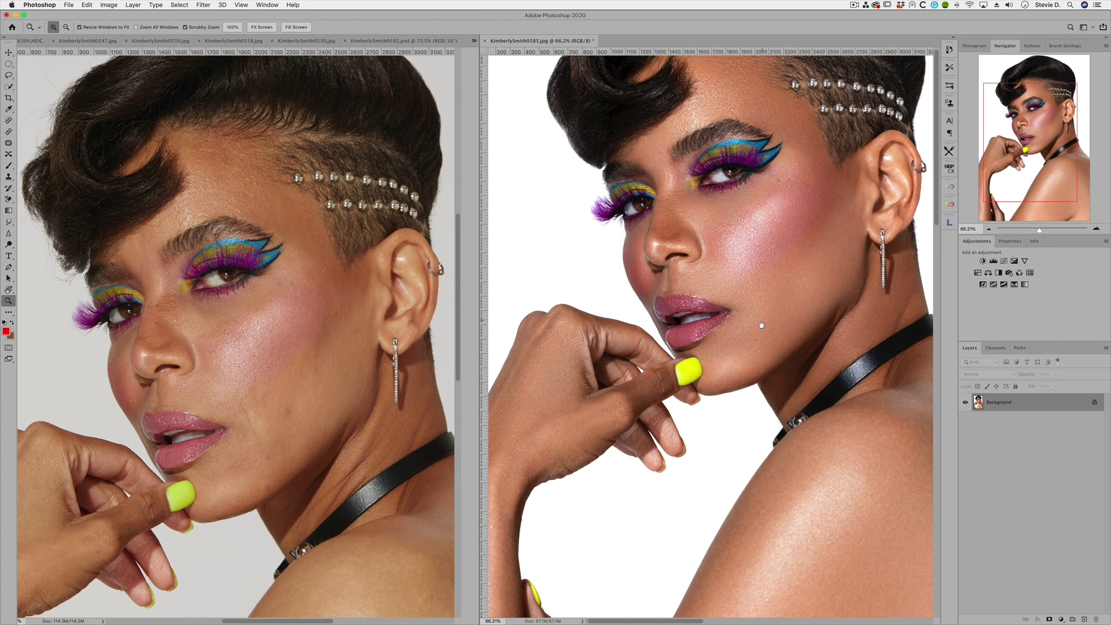
drag(772, 278, 547, 325)
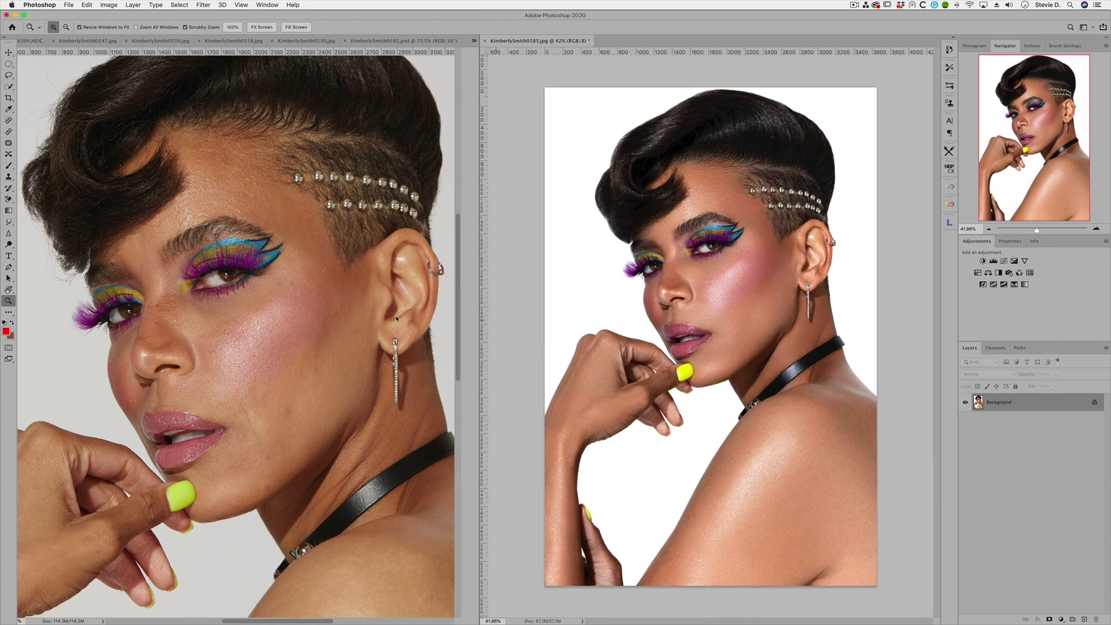
drag(257, 317, 235, 399)
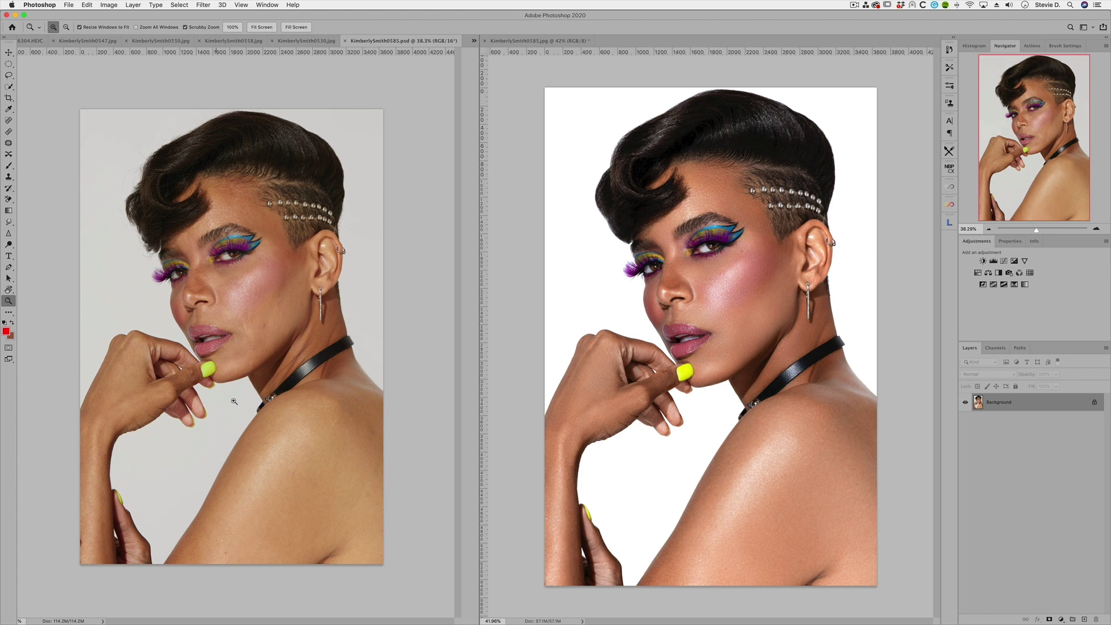
drag(341, 387, 347, 386)
key(super+0)
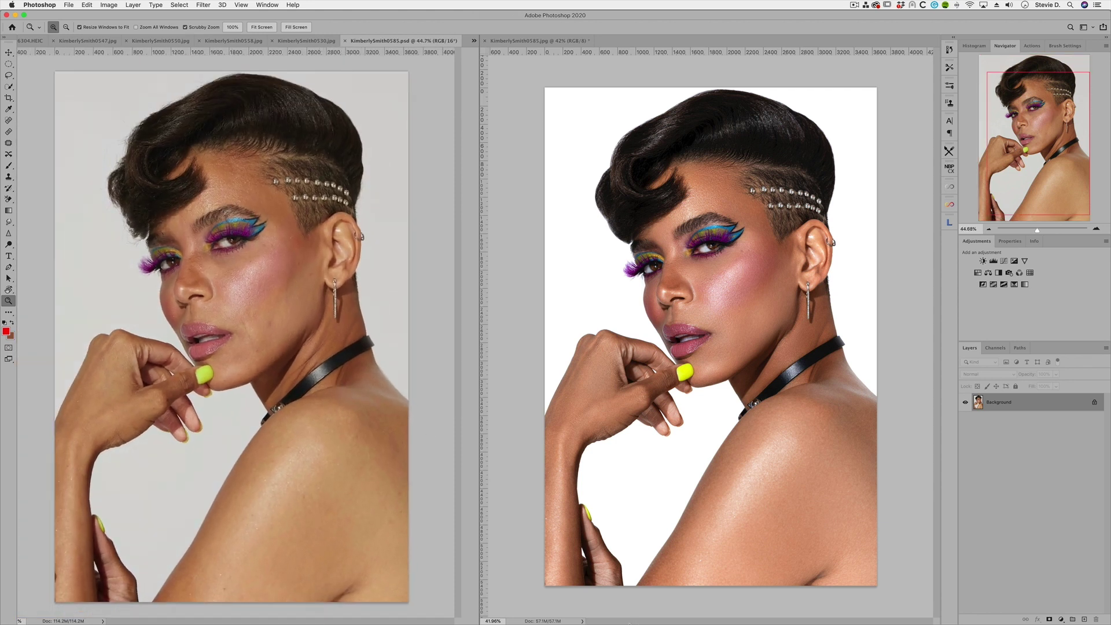
Switch to Capture One to show the 0585 raw file, and return to Photoshop.
click(493, 608)
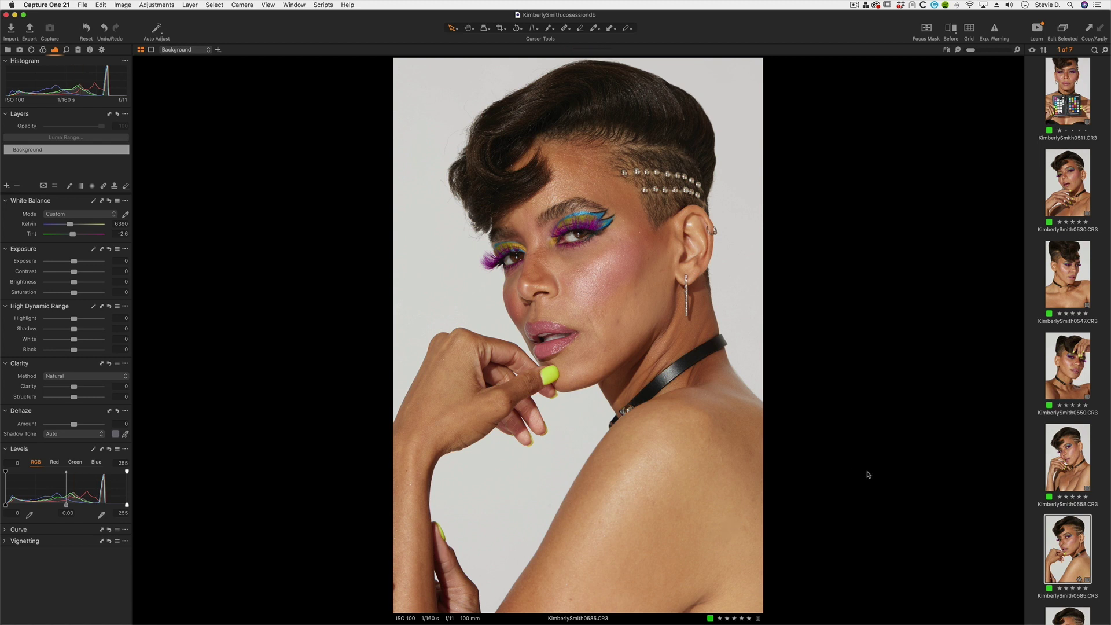
mouse_move(944, 615)
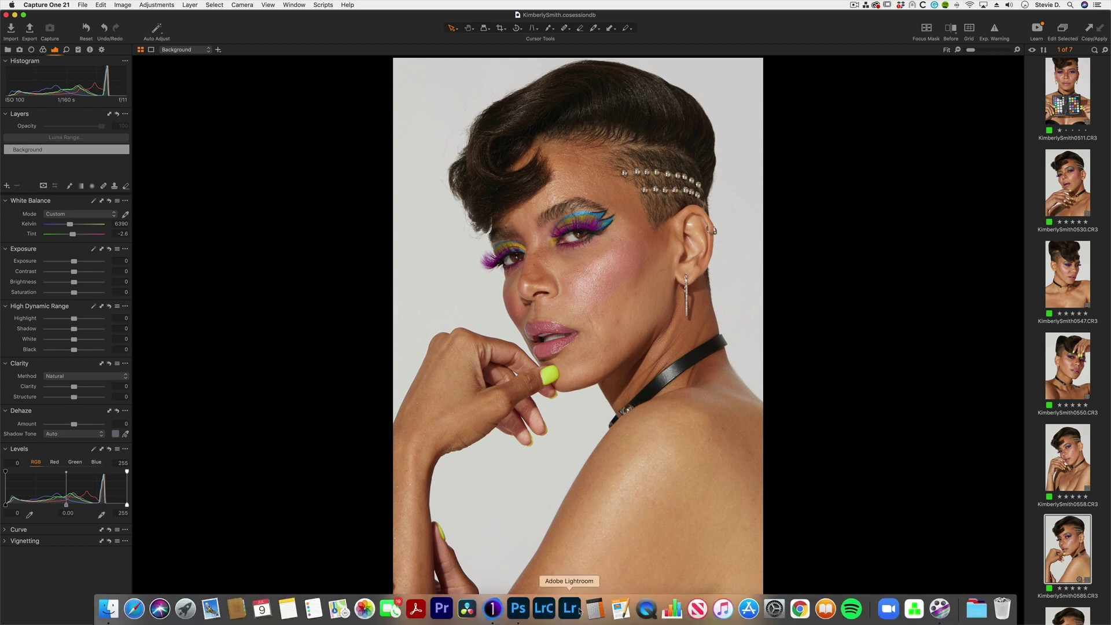
click(518, 608)
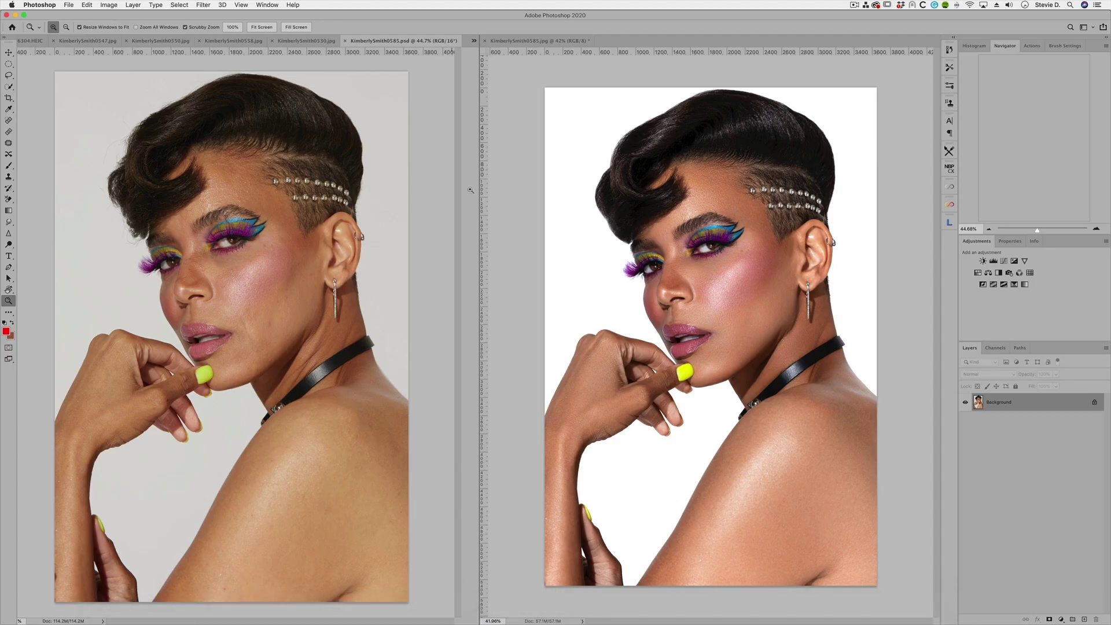
Bring up the annotated IMG_6304 studio photo and consolidate all open documents into tabs.
click(29, 41)
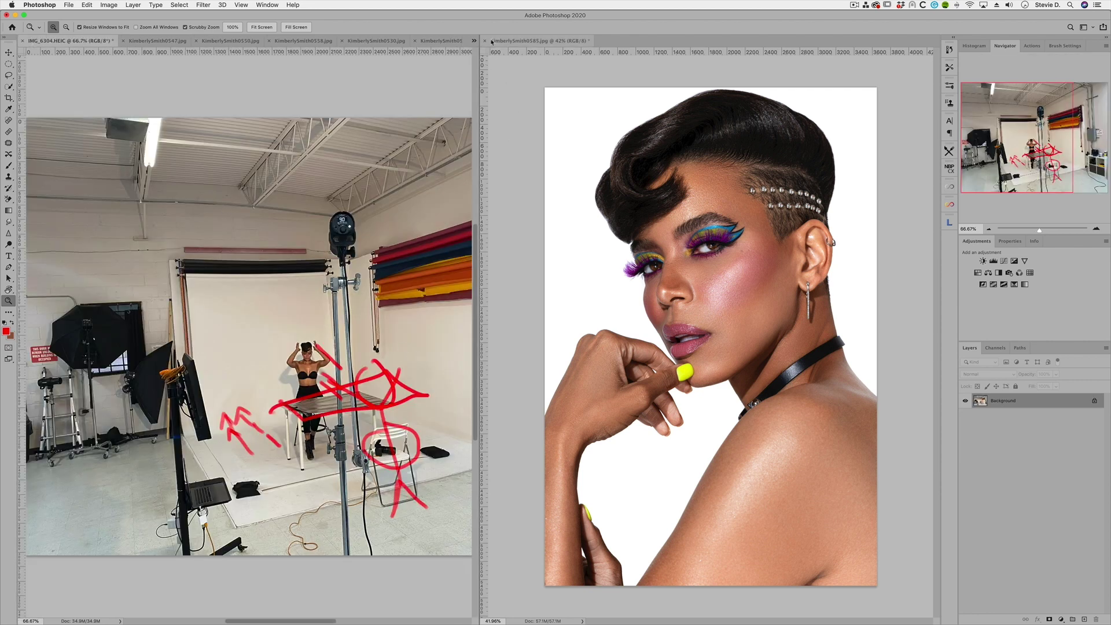
click(265, 6)
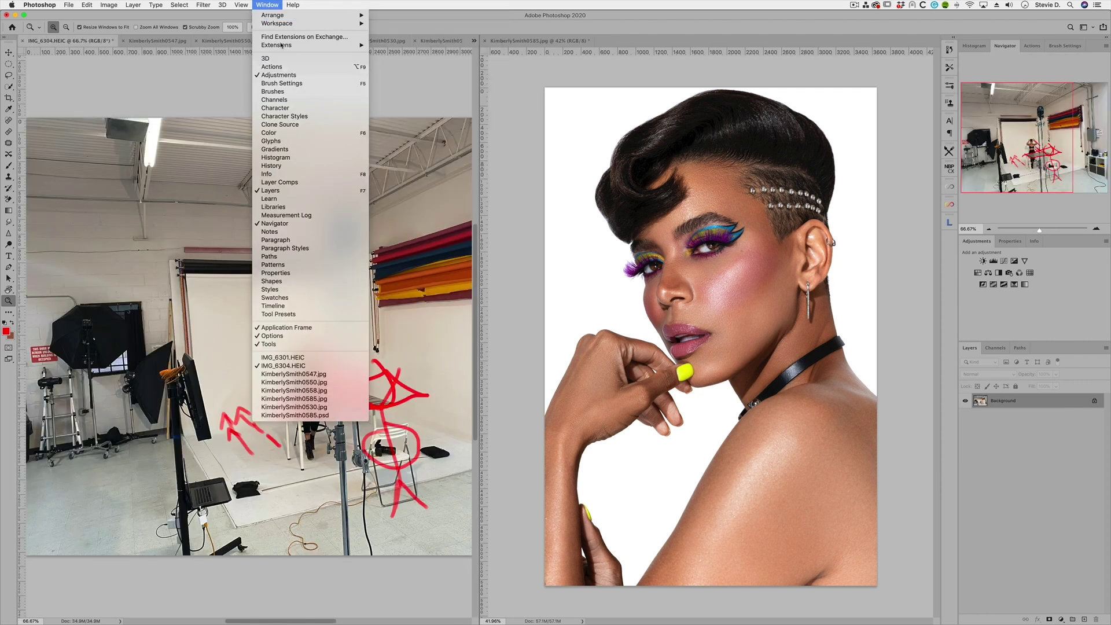
mouse_move(278, 15)
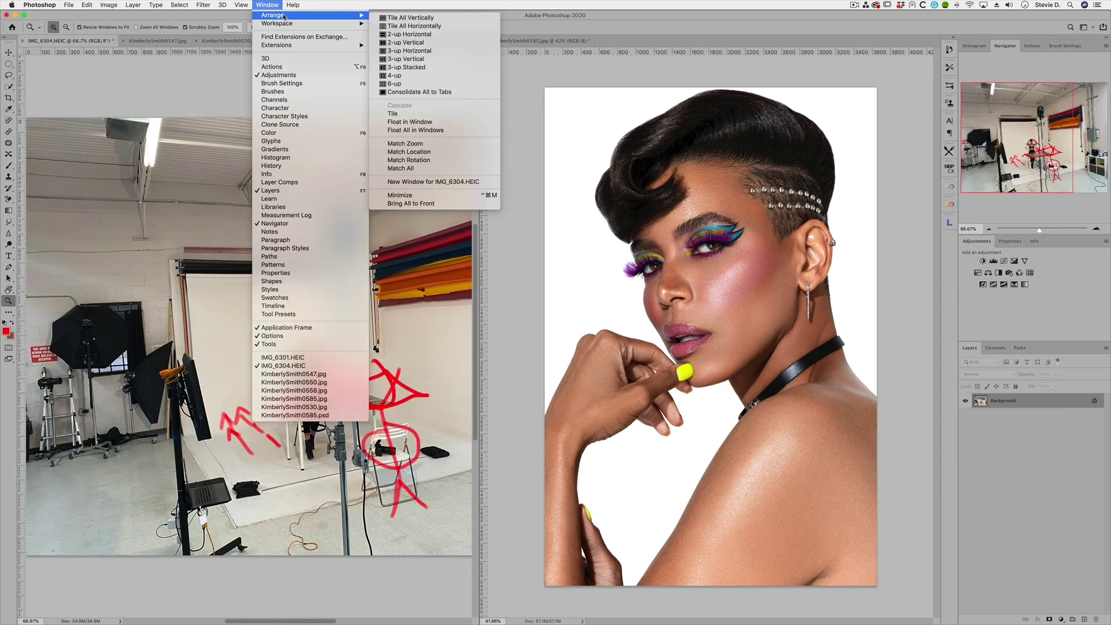
click(408, 92)
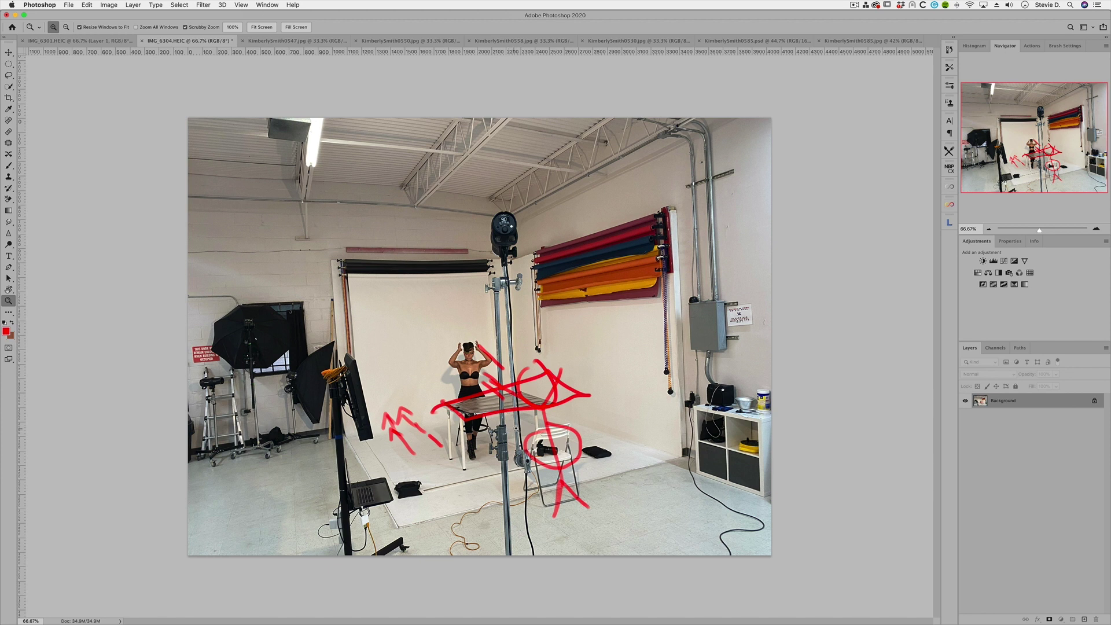
On Layer 1 of the IMG_6301 studio photo, brush a red loop in front of the overhead light and four red lines toward the model.
click(87, 40)
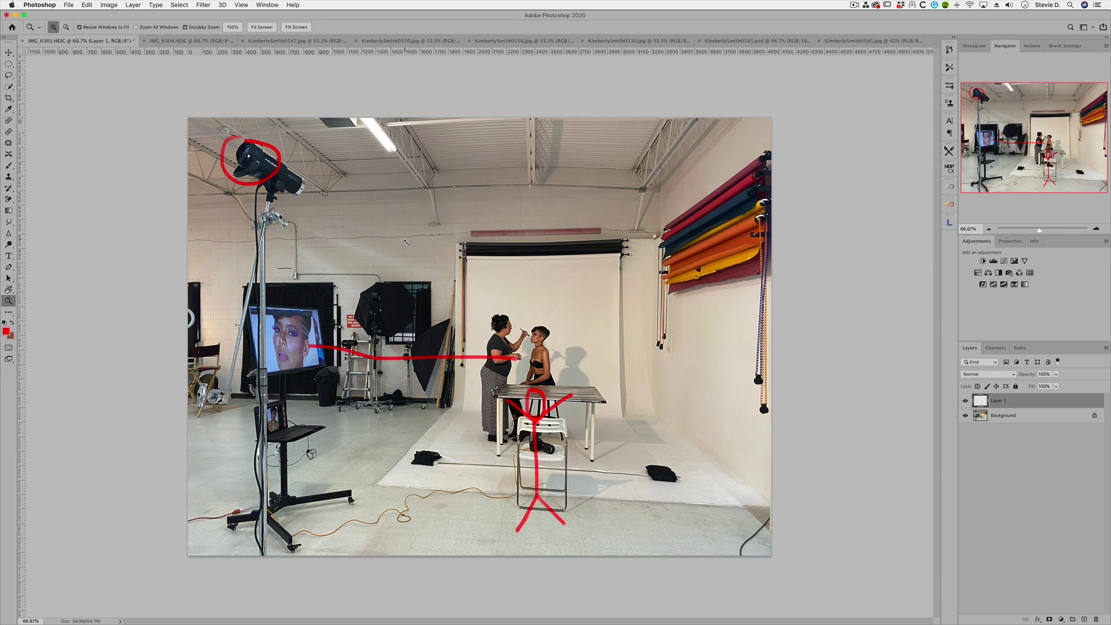
key(b)
mouse_move(309, 178)
mouse_down()
mouse_move(332, 204)
mouse_move(320, 169)
mouse_up()
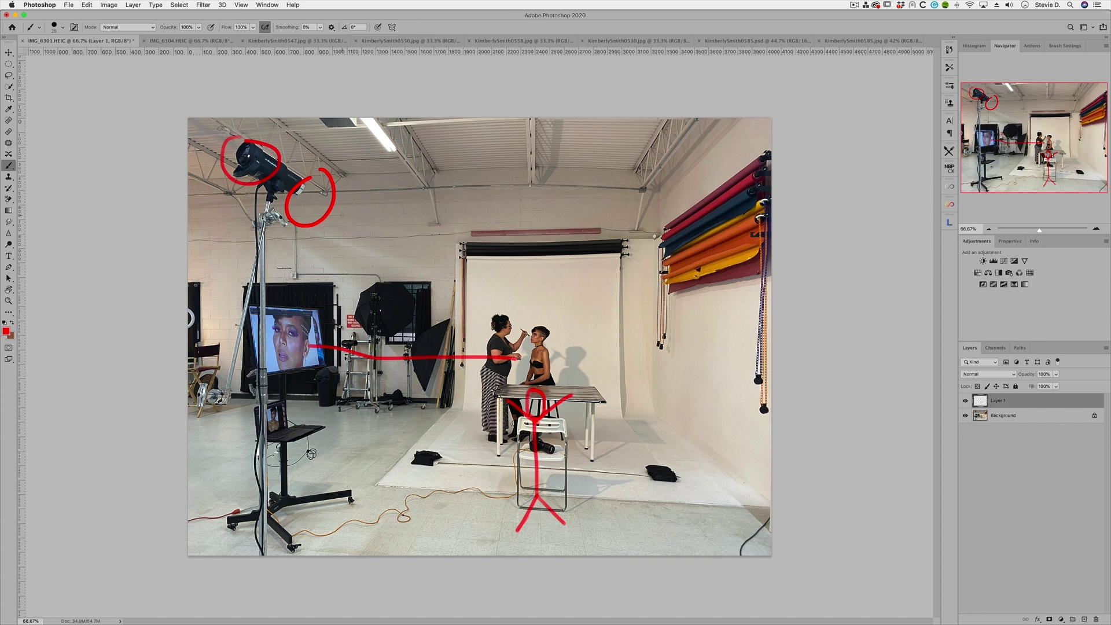
drag(331, 213, 582, 320)
mouse_move(416, 292)
mouse_down()
mouse_move(571, 351)
mouse_move(542, 325)
mouse_up()
drag(360, 255, 571, 375)
drag(417, 283, 605, 356)
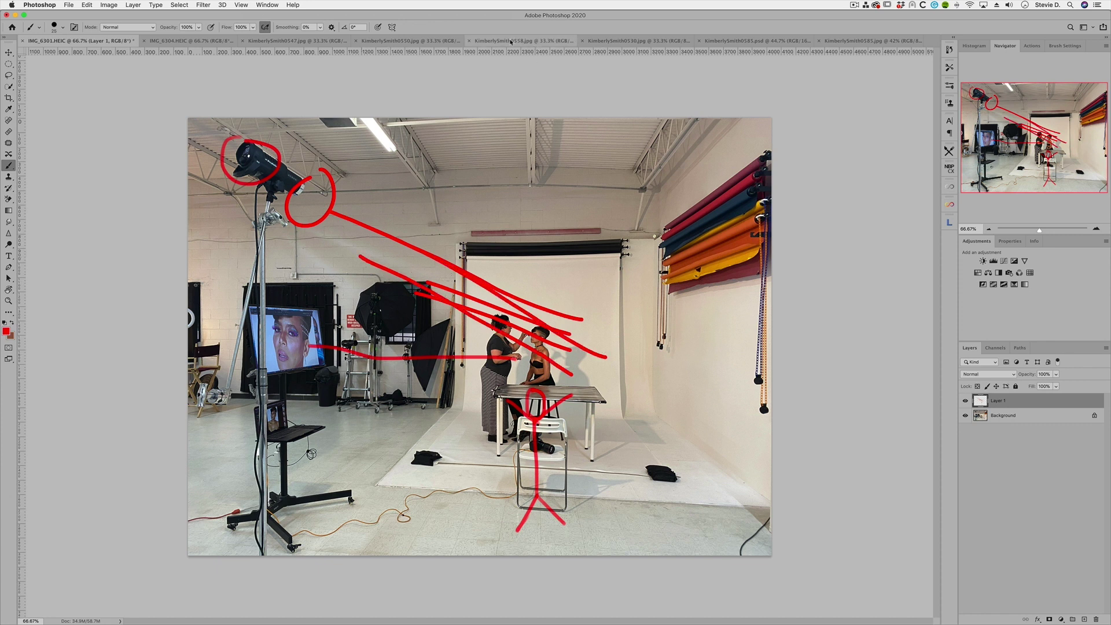
View the finished 0558 and 0530 portraits, followed by the unretouched and finished versions of the 0585 portrait.
click(520, 40)
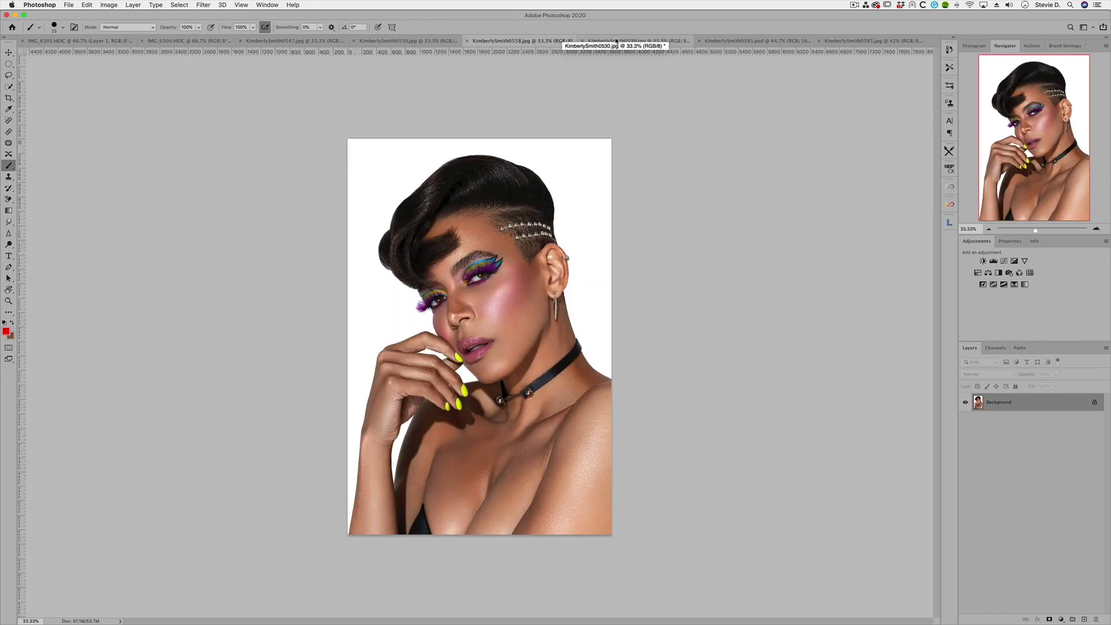
click(616, 42)
click(732, 41)
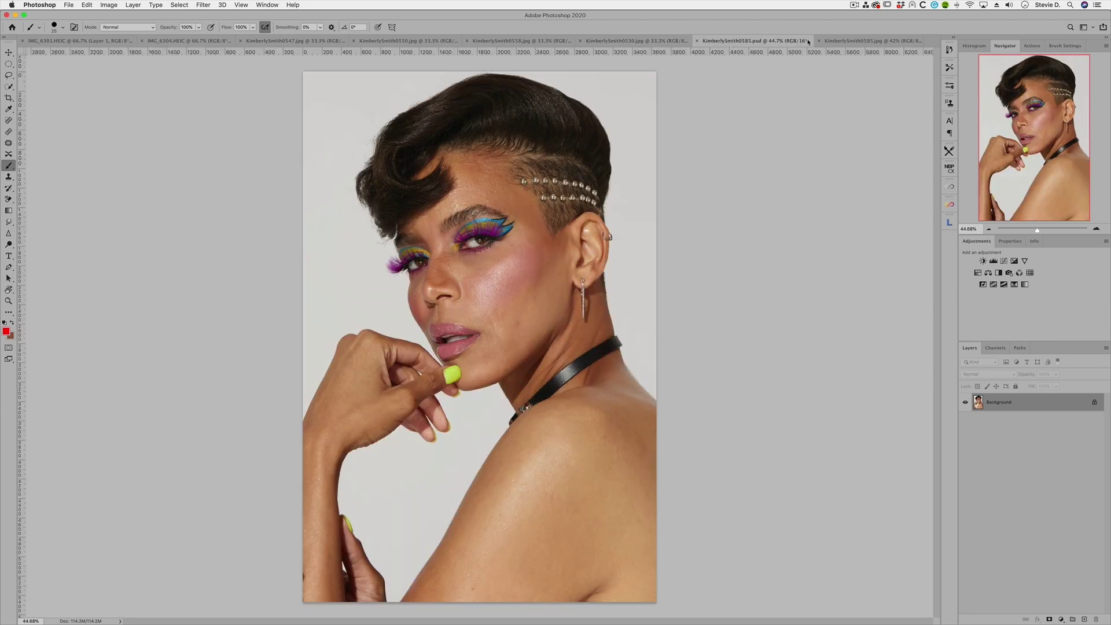
click(871, 40)
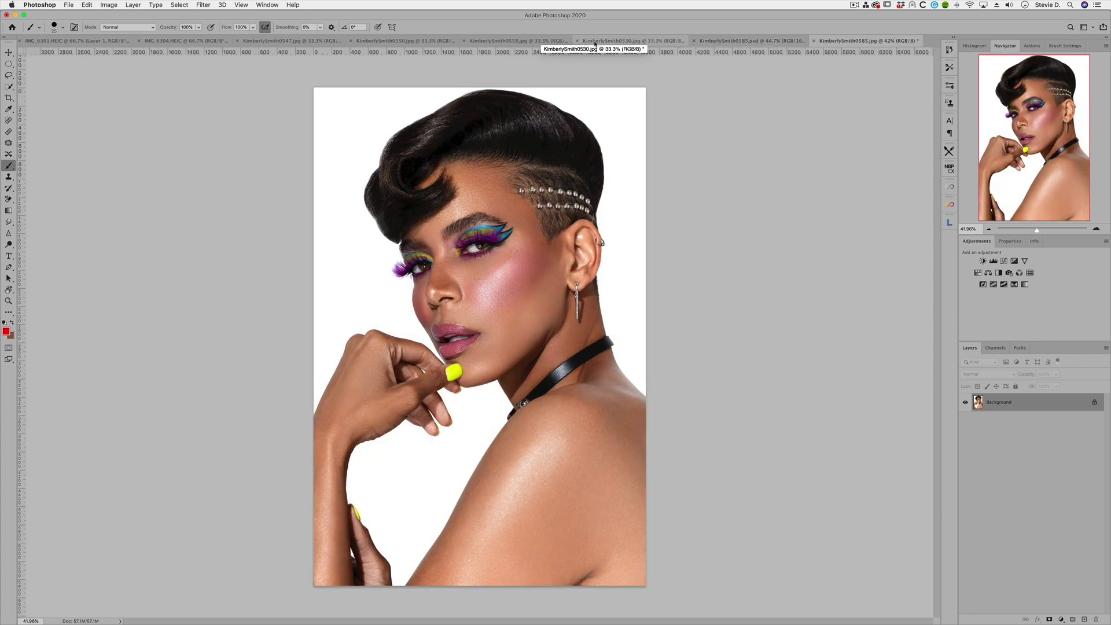